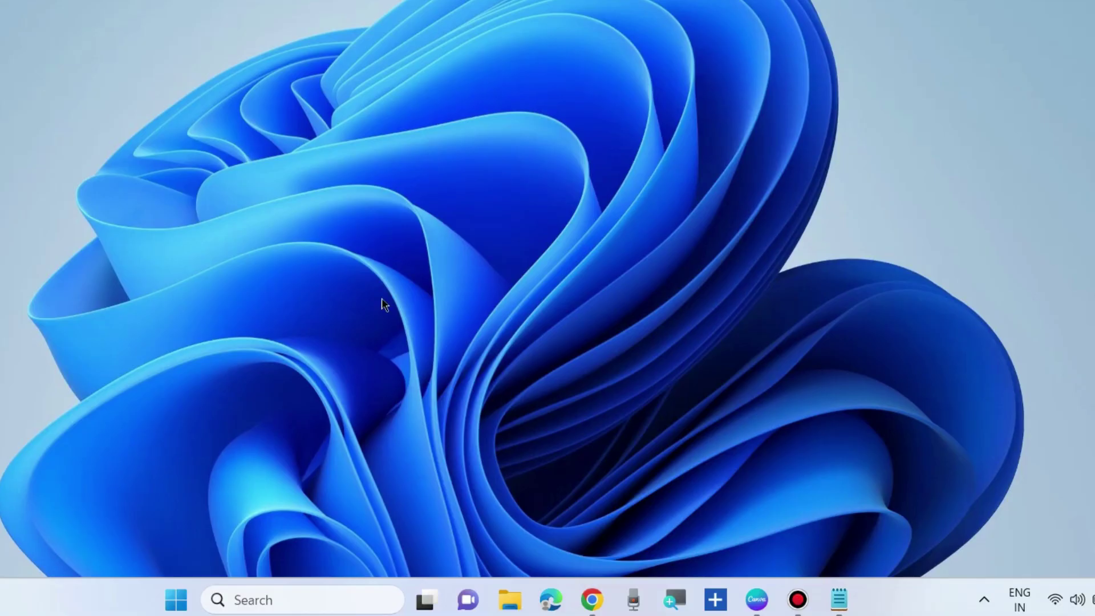
# Step: Search Windows for 'store troubles' to surface the Windows Store Apps troubleshooter
pyautogui.click(267, 601)
pyautogui.write('s')
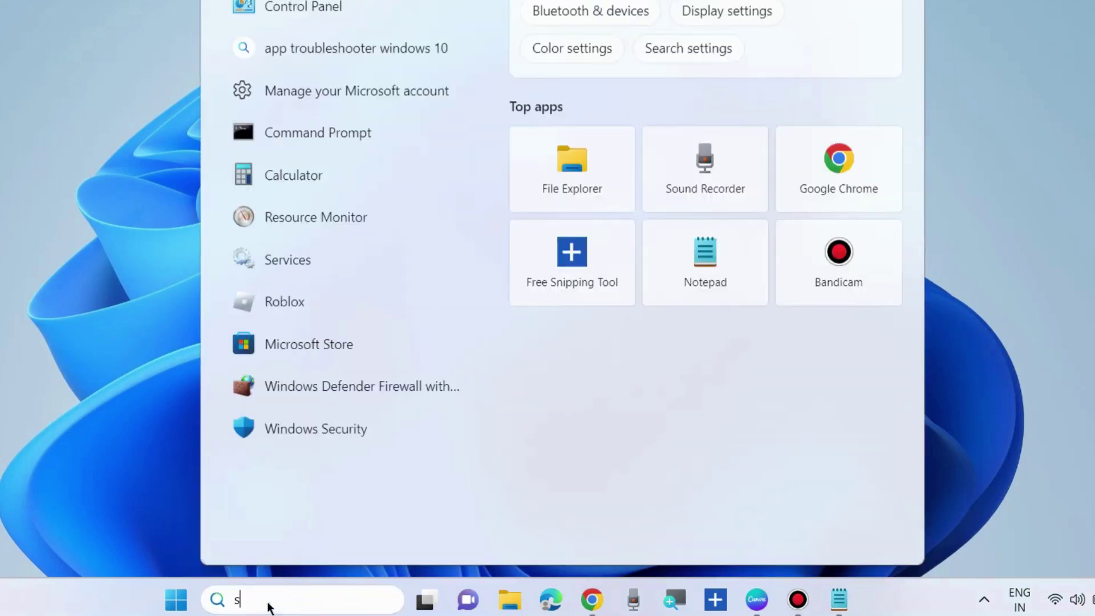
pyautogui.write('tore trou')
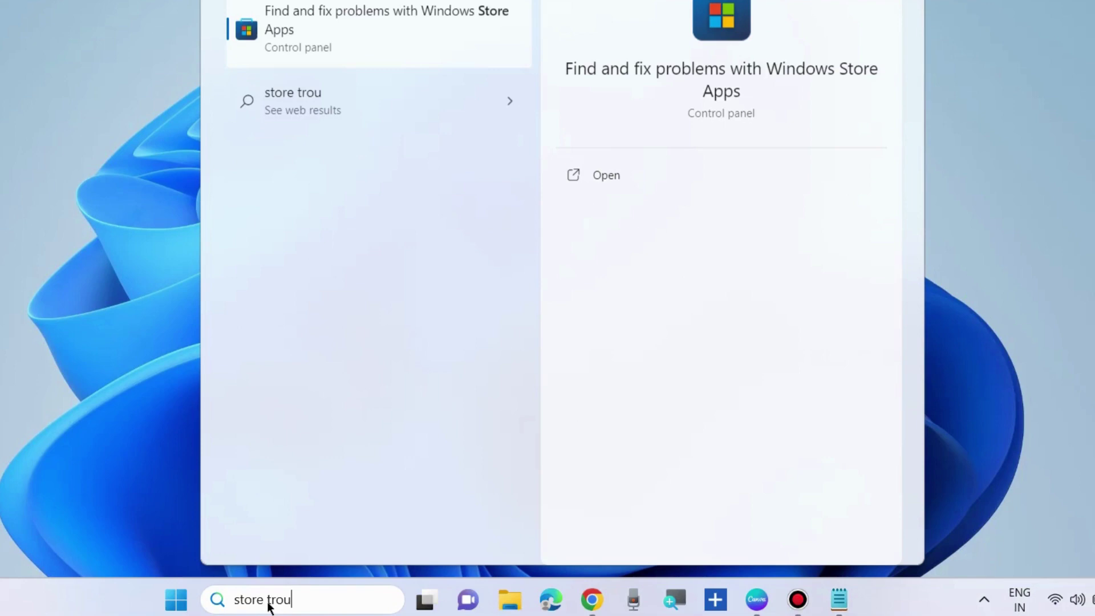
pyautogui.write('bleshoo')
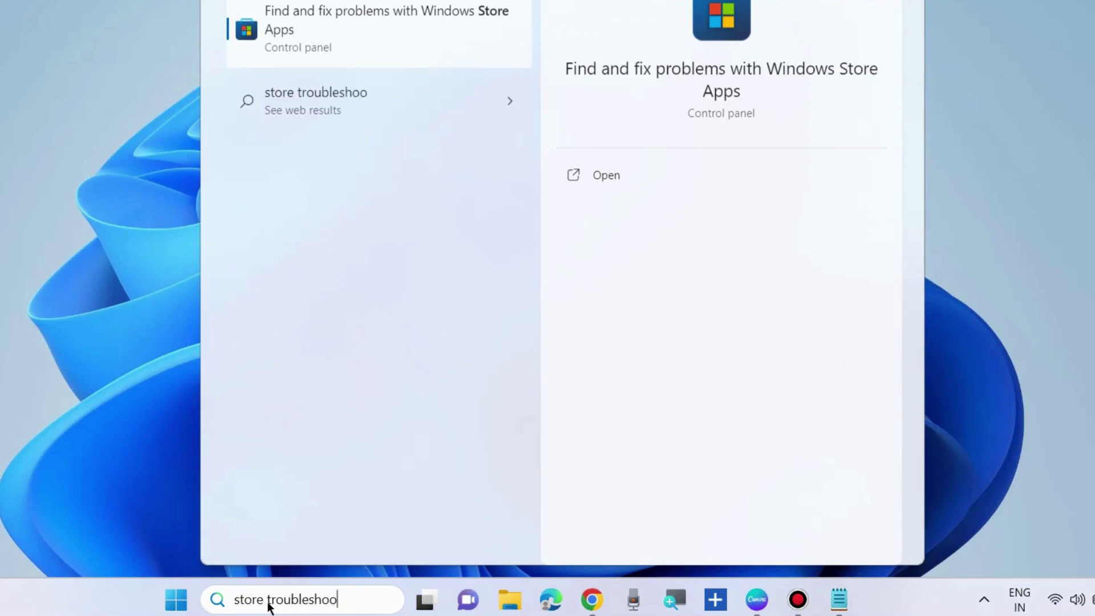
pyautogui.write('ter')
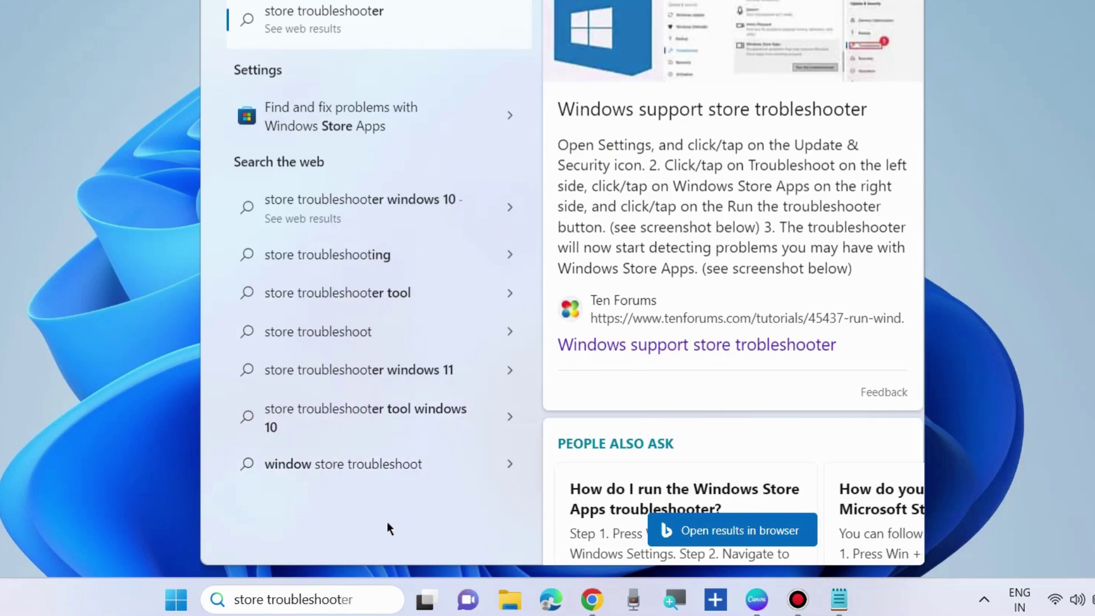
pyautogui.press('BackSpace')
pyautogui.press('BackSpace')
pyautogui.press('BackSpace')
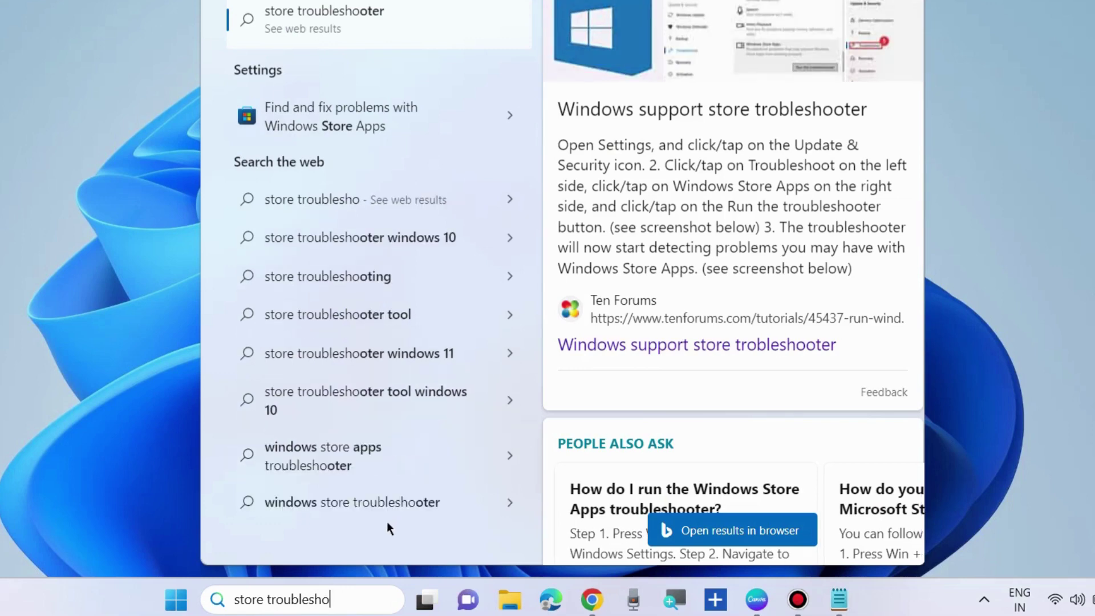
pyautogui.press('BackSpace')
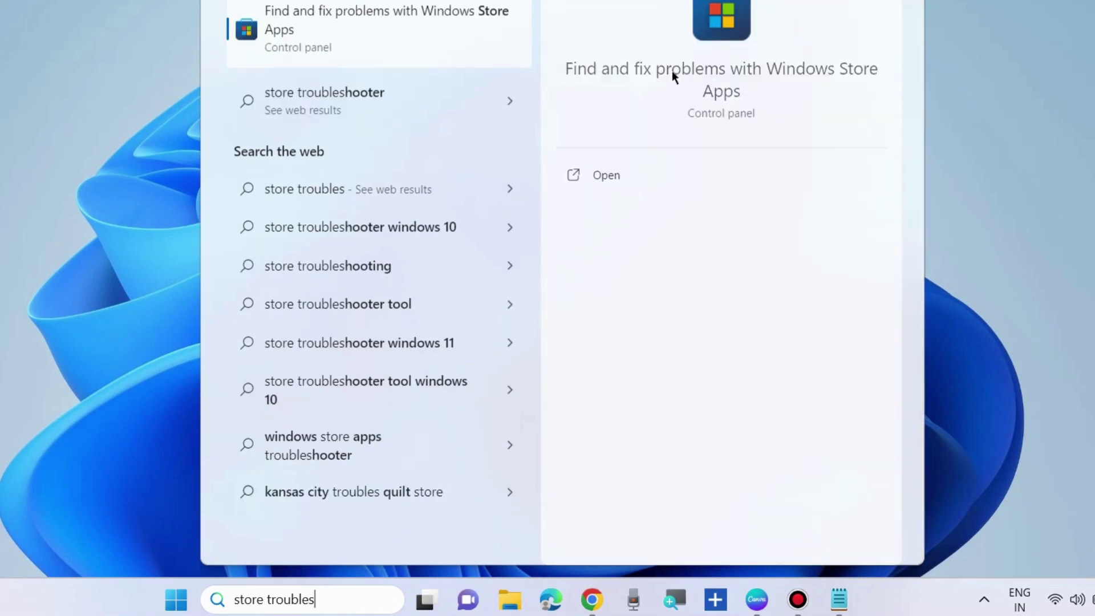
# Step: Launch the Windows Store Apps troubleshooter, start problem detection, then close it
pyautogui.click(610, 175)
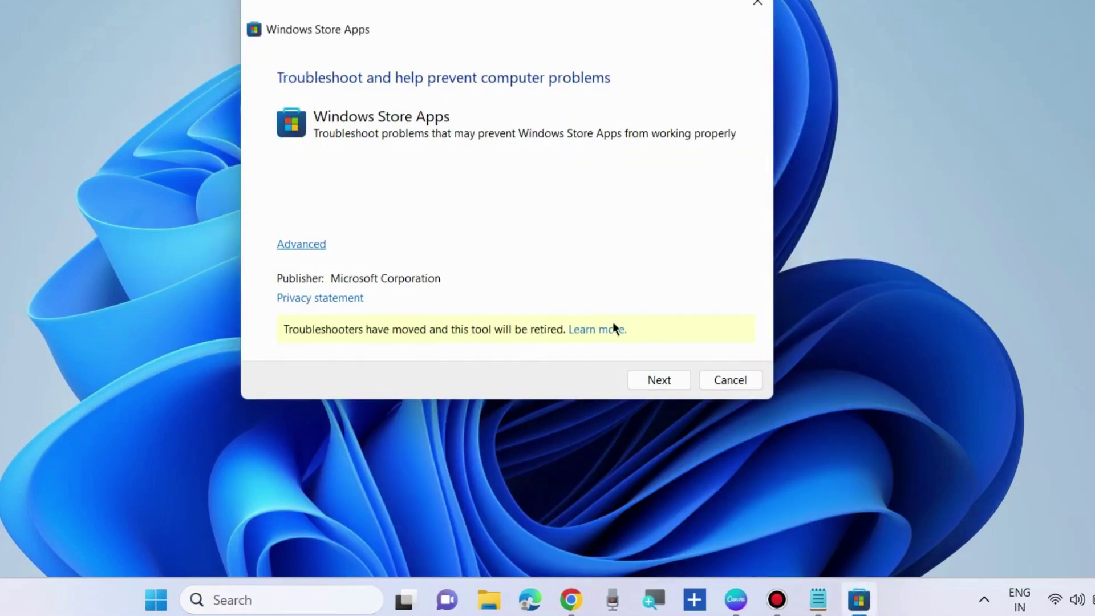
pyautogui.click(656, 380)
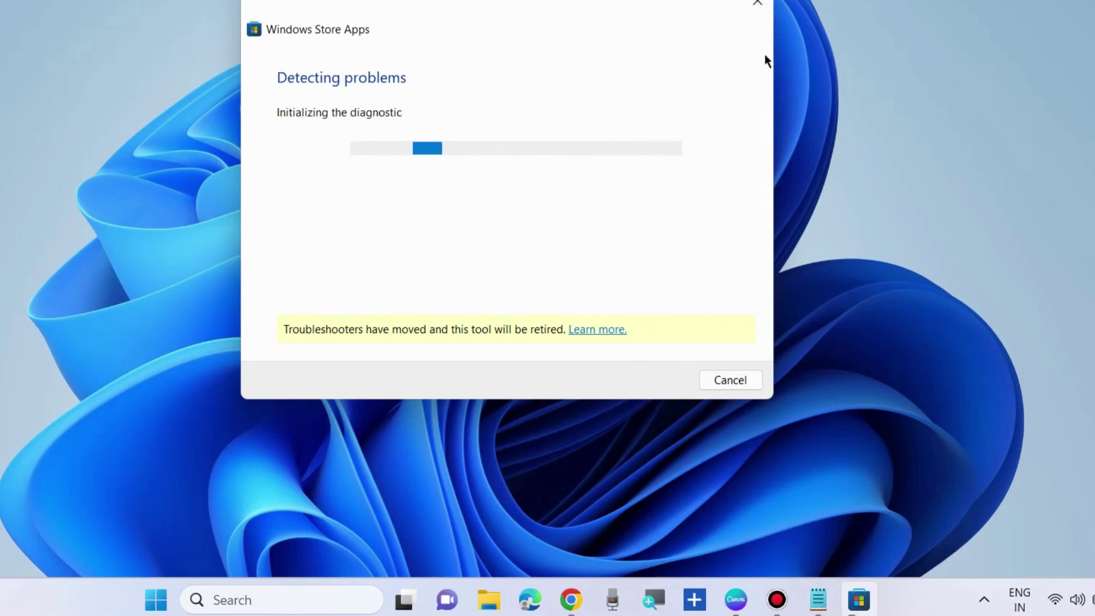
pyautogui.click(757, 4)
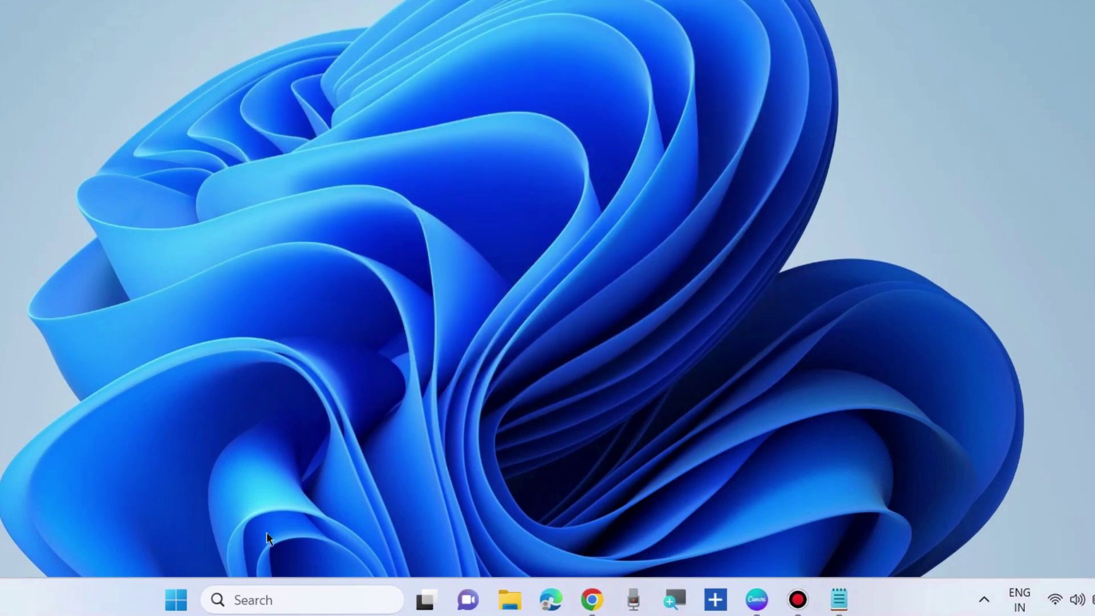
# Step: Open the Run dialog from the Start context menu and enter msconfig
pyautogui.rightClick(178, 591)
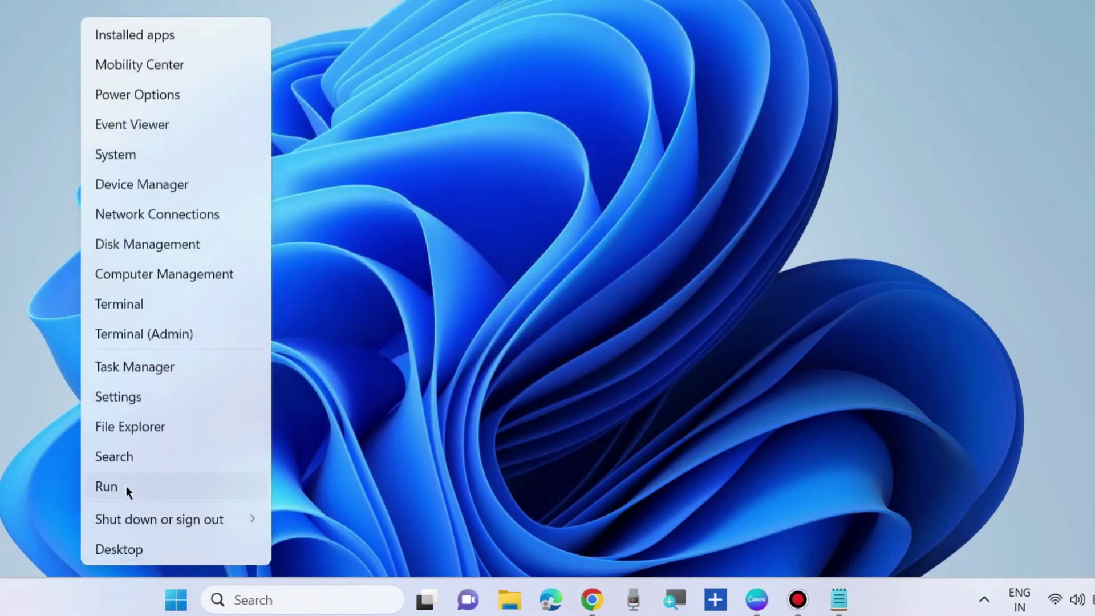
pyautogui.click(125, 487)
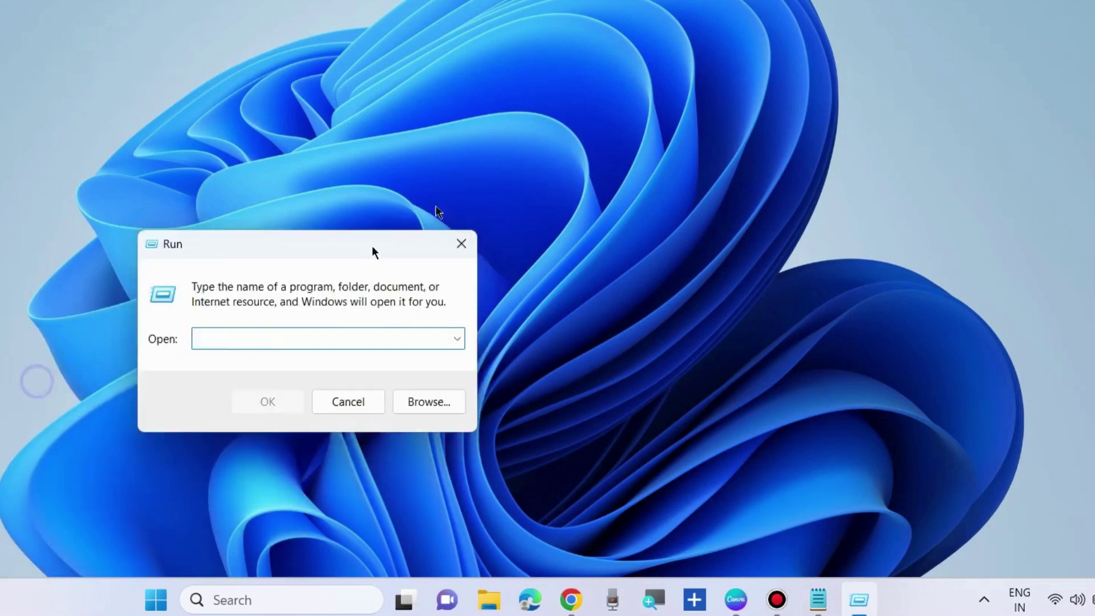
pyautogui.write('msc')
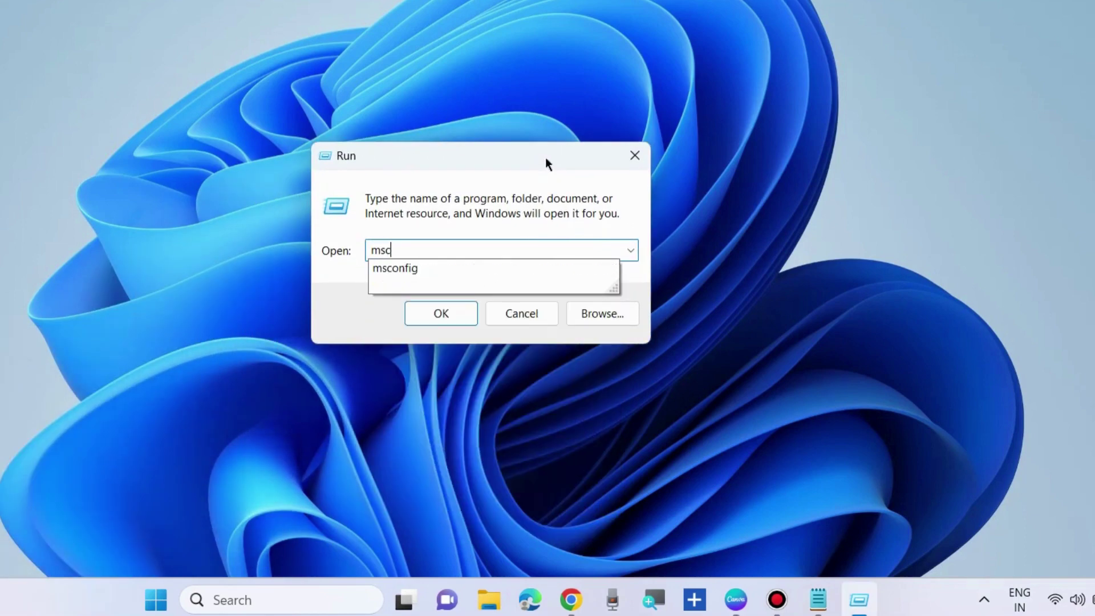
pyautogui.write('onfig')
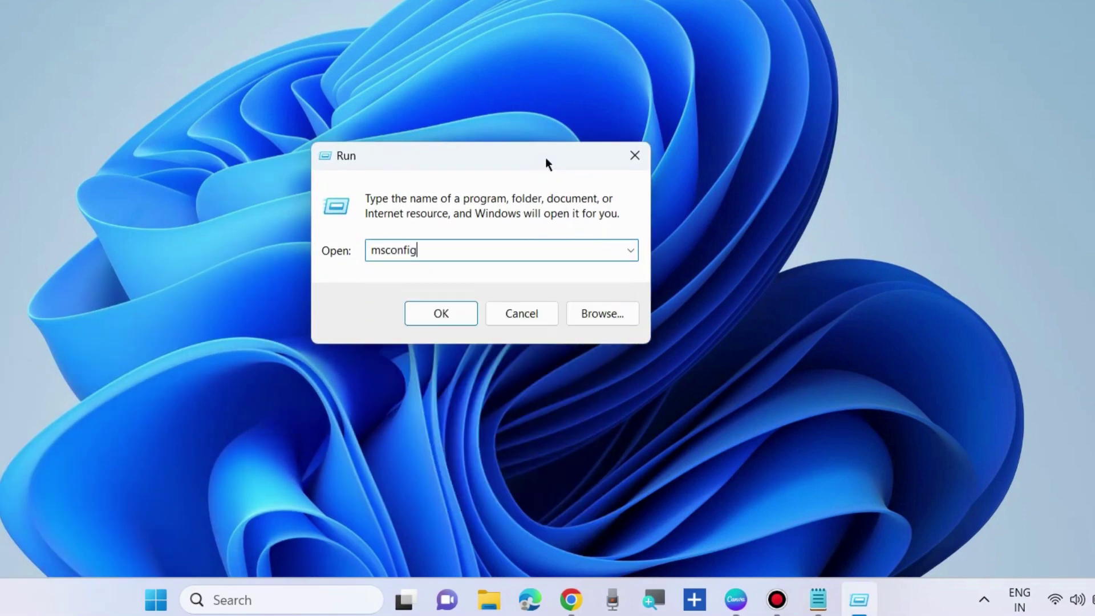
# Step: Launch System Configuration, hide all Microsoft services, and go to the Startup section
pyautogui.click(445, 314)
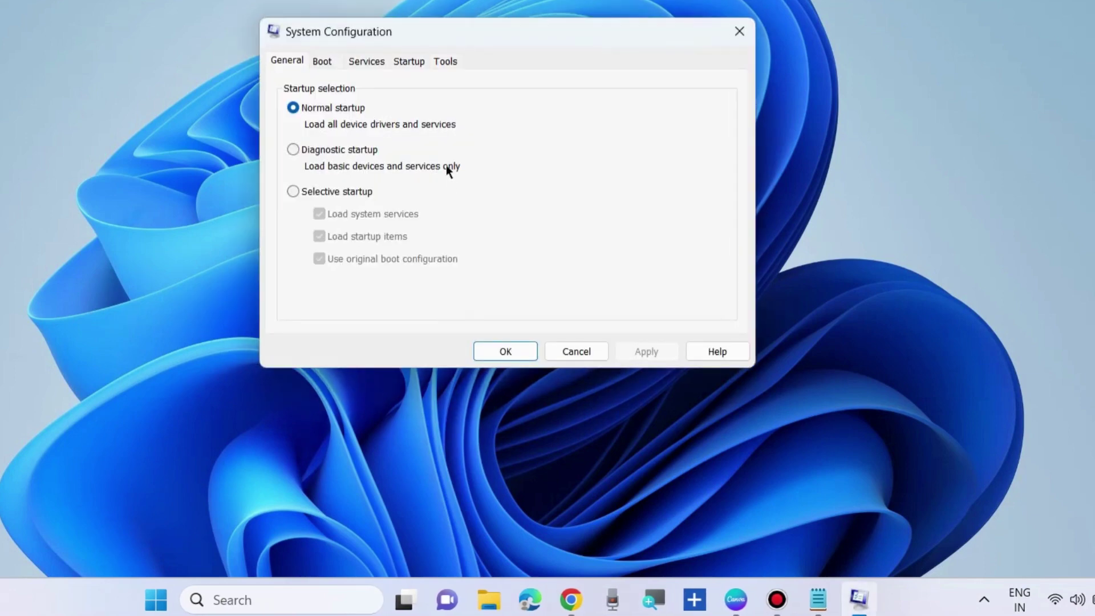
pyautogui.click(370, 62)
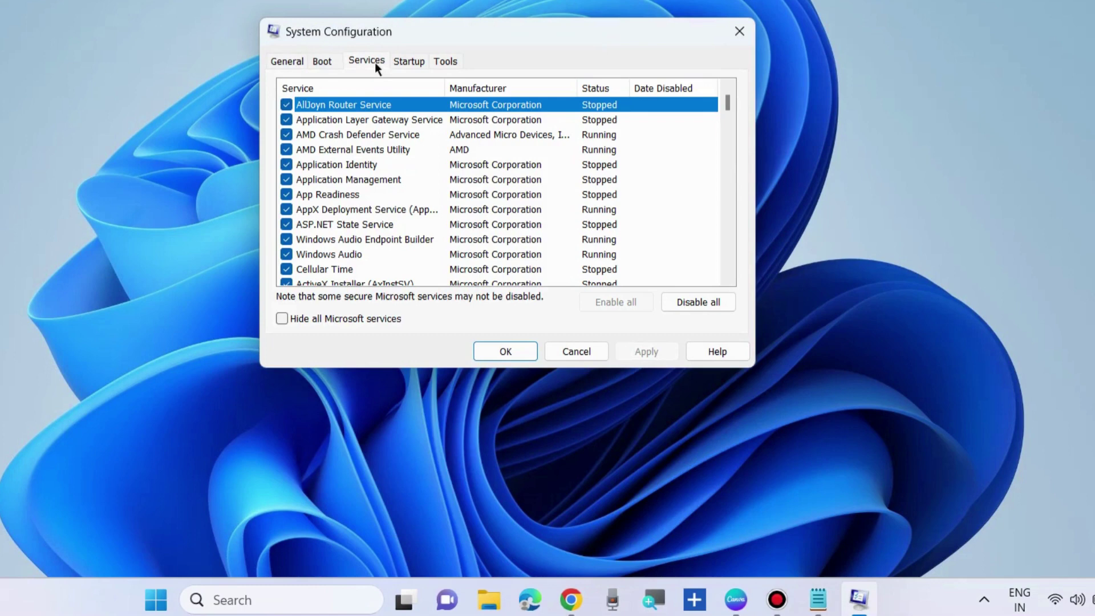
pyautogui.click(281, 320)
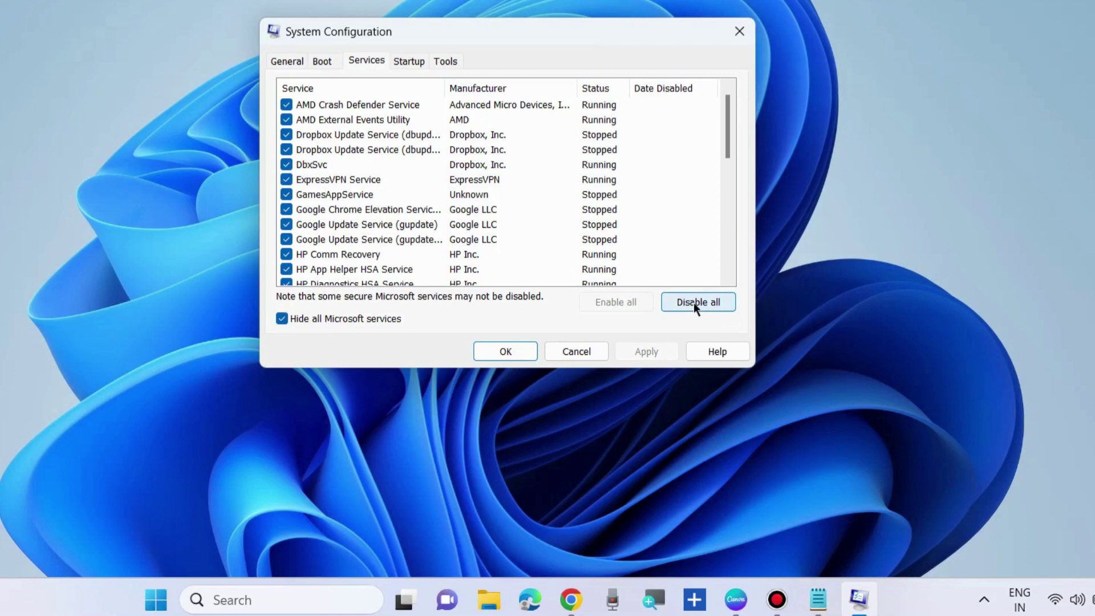
pyautogui.click(415, 61)
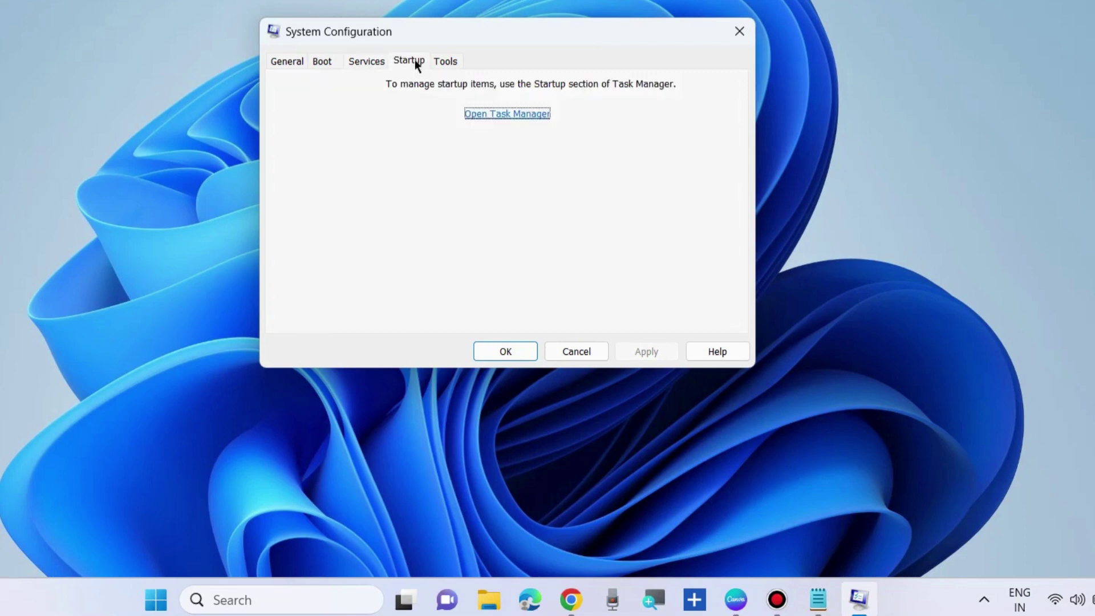
# Step: Review Task Manager's startup apps, checking the Radeon Software and Free Snipping Tool entries
pyautogui.click(512, 116)
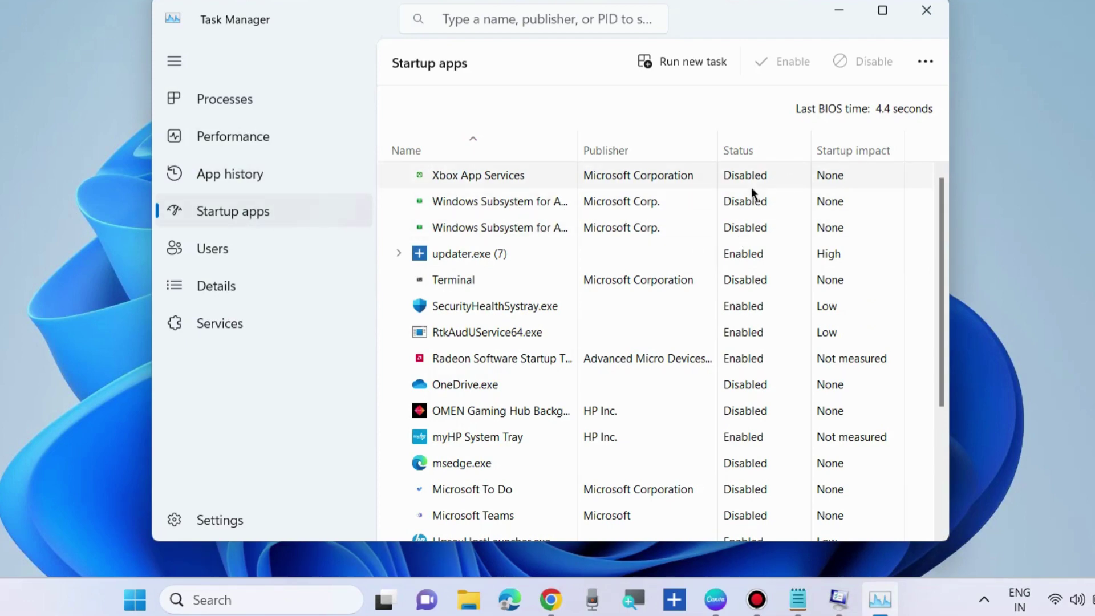
pyautogui.scroll(-1, 751, 343)
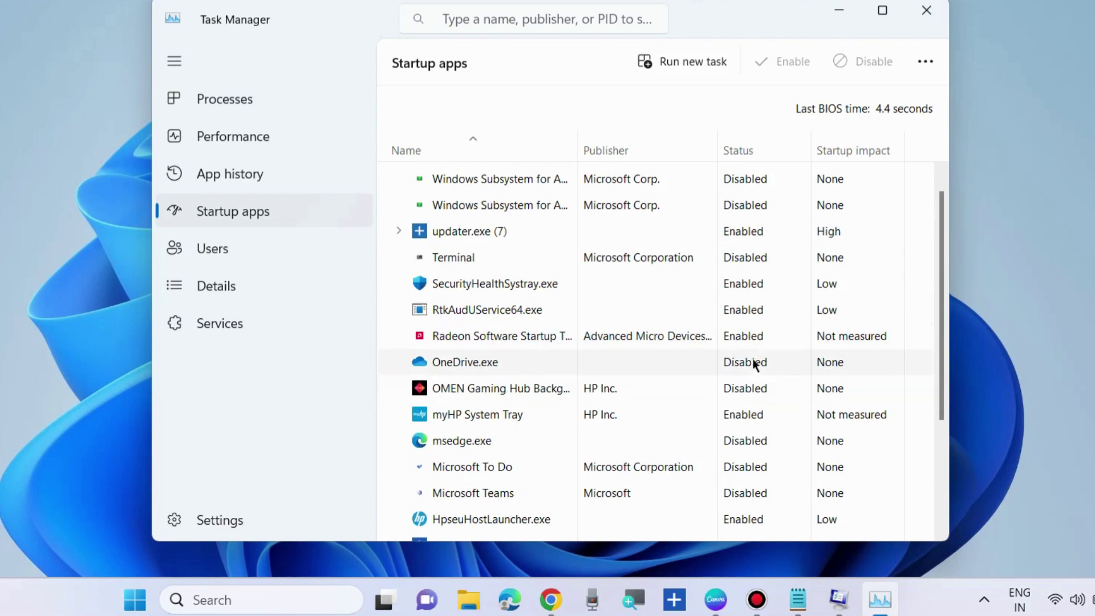
pyautogui.rightClick(500, 336)
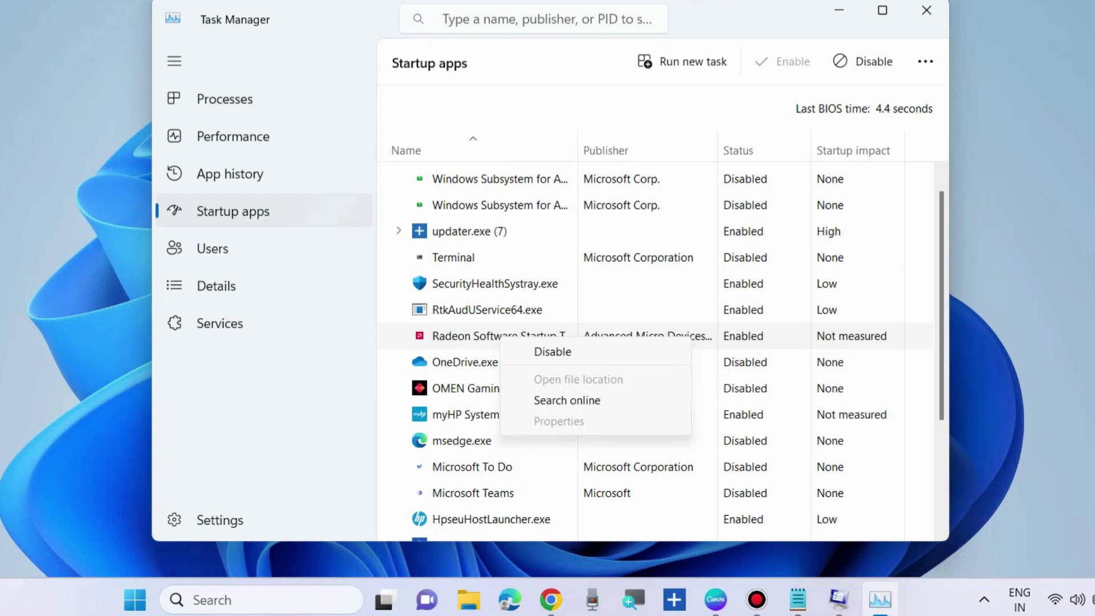
pyautogui.press('Escape')
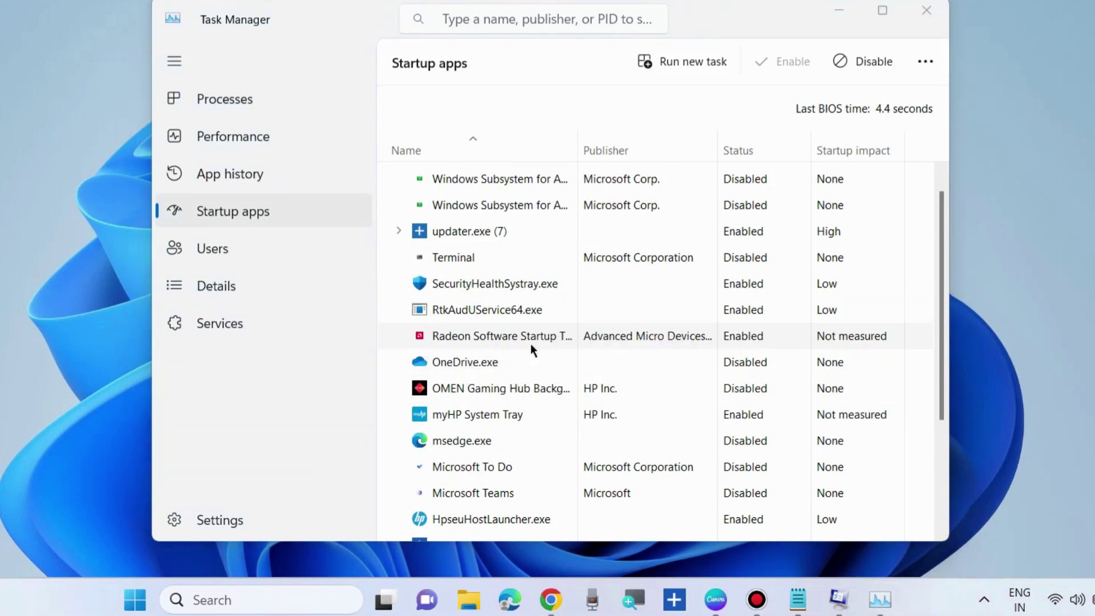
pyautogui.rightClick(508, 337)
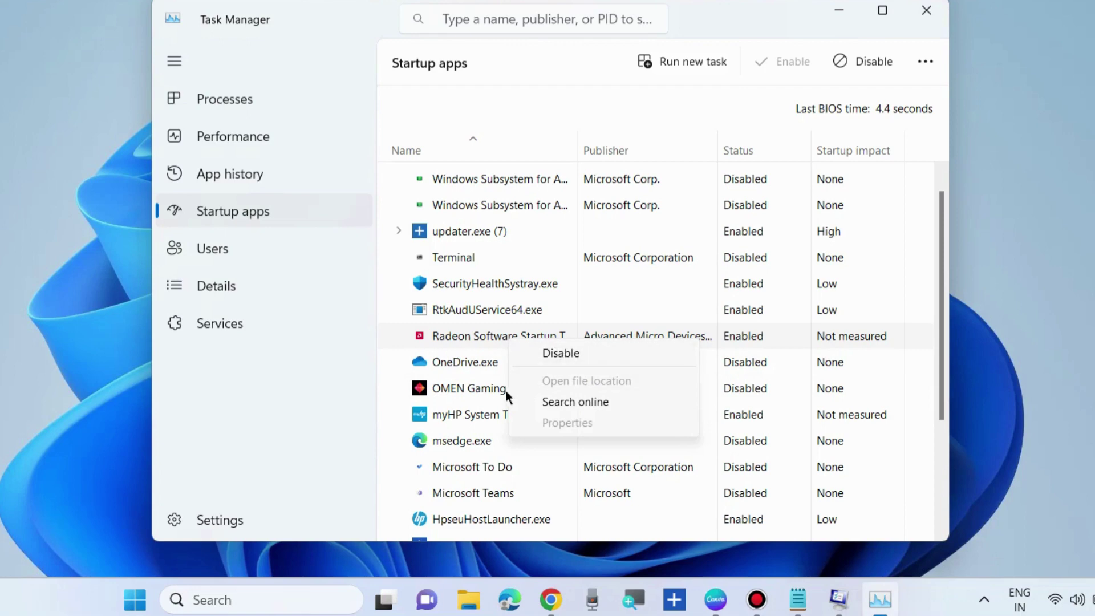
pyautogui.press('Escape')
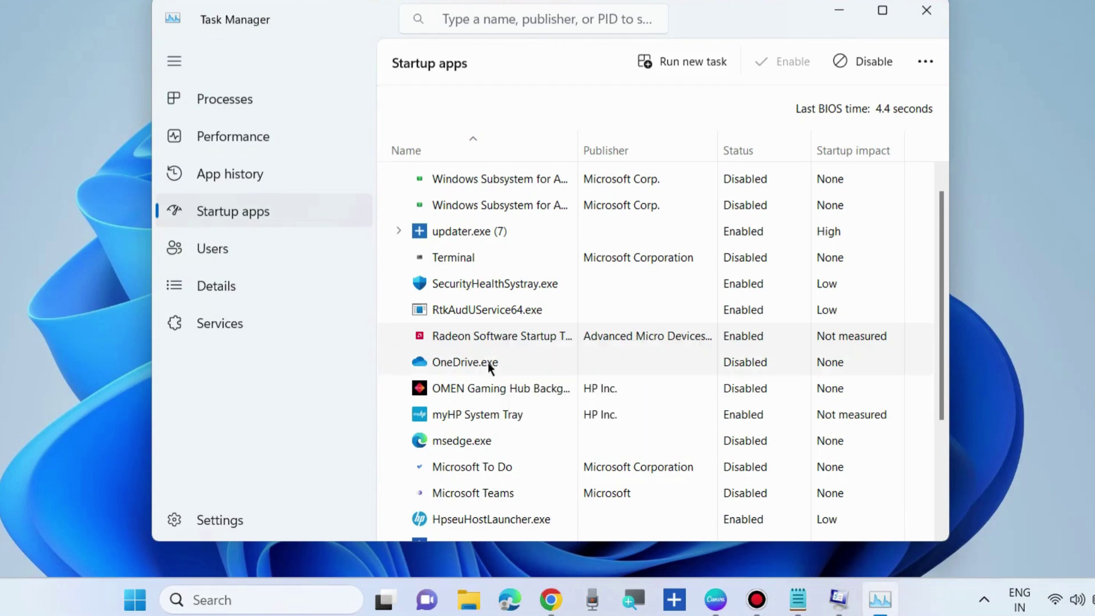
pyautogui.scroll(-3, 489, 363)
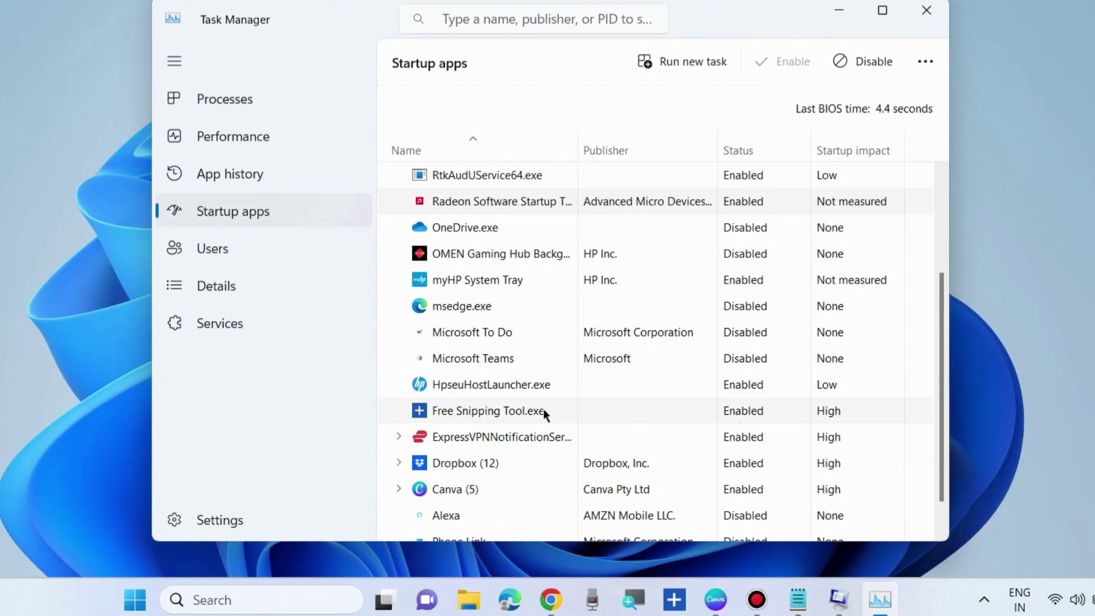
pyautogui.rightClick(509, 409)
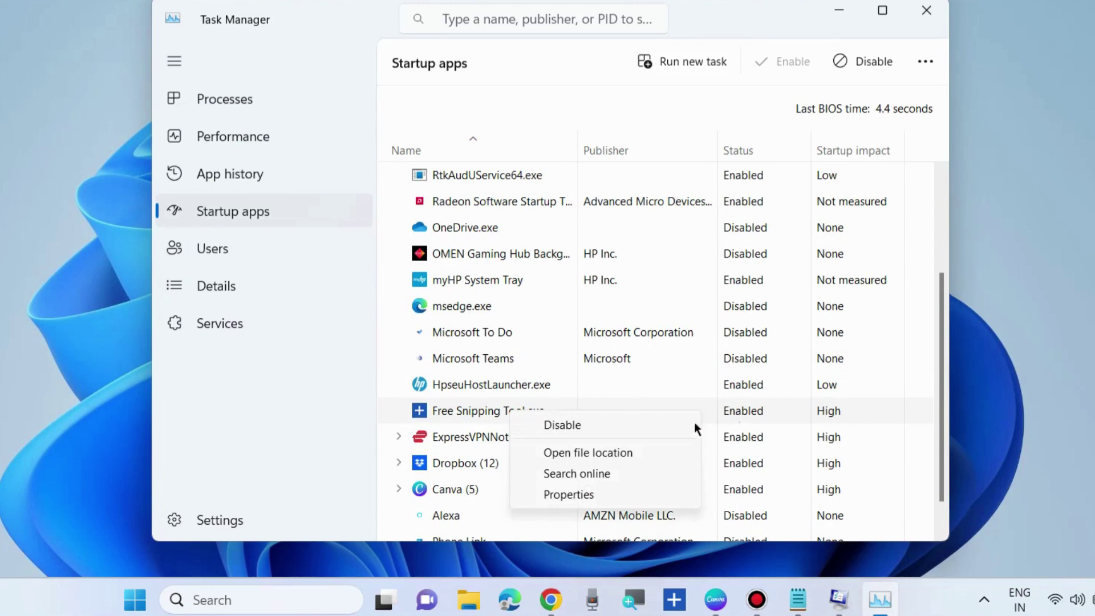
pyautogui.click(744, 258)
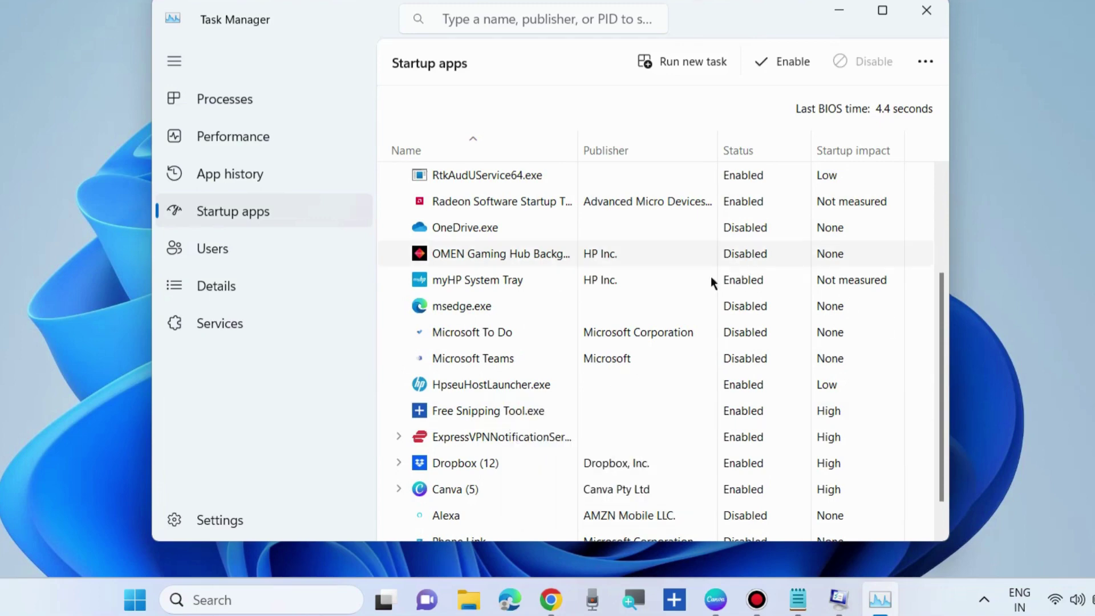
pyautogui.scroll(-1, 684, 319)
pyautogui.scroll(5, 683, 323)
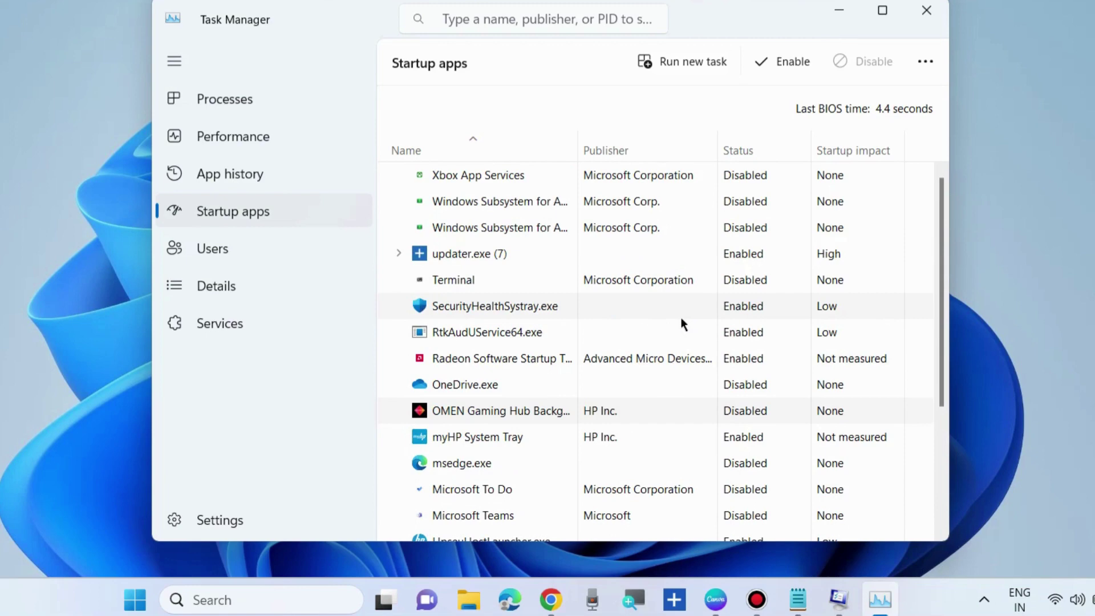
pyautogui.scroll(-3, 850, 313)
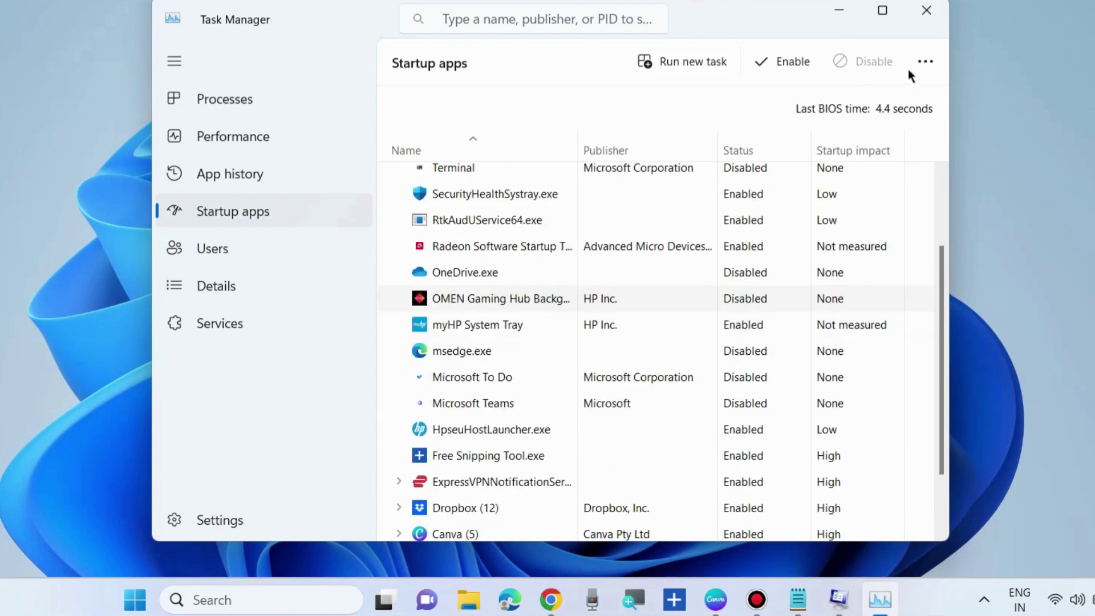
# Step: Close Task Manager, confirm System Configuration with OK, and refresh the desktop
pyautogui.click(927, 17)
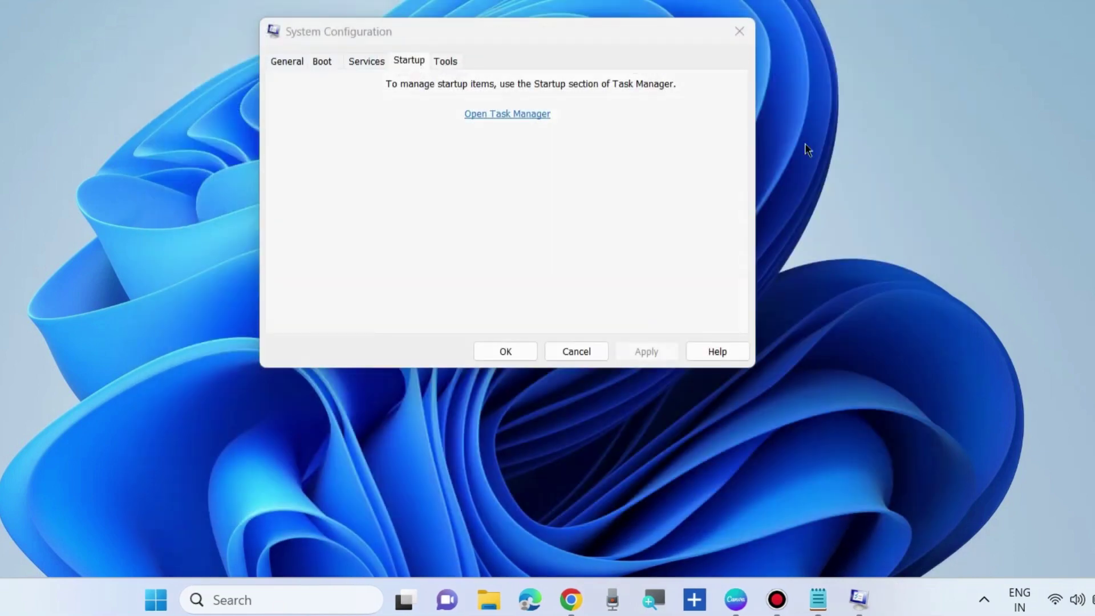
pyautogui.click(504, 351)
pyautogui.rightClick(501, 112)
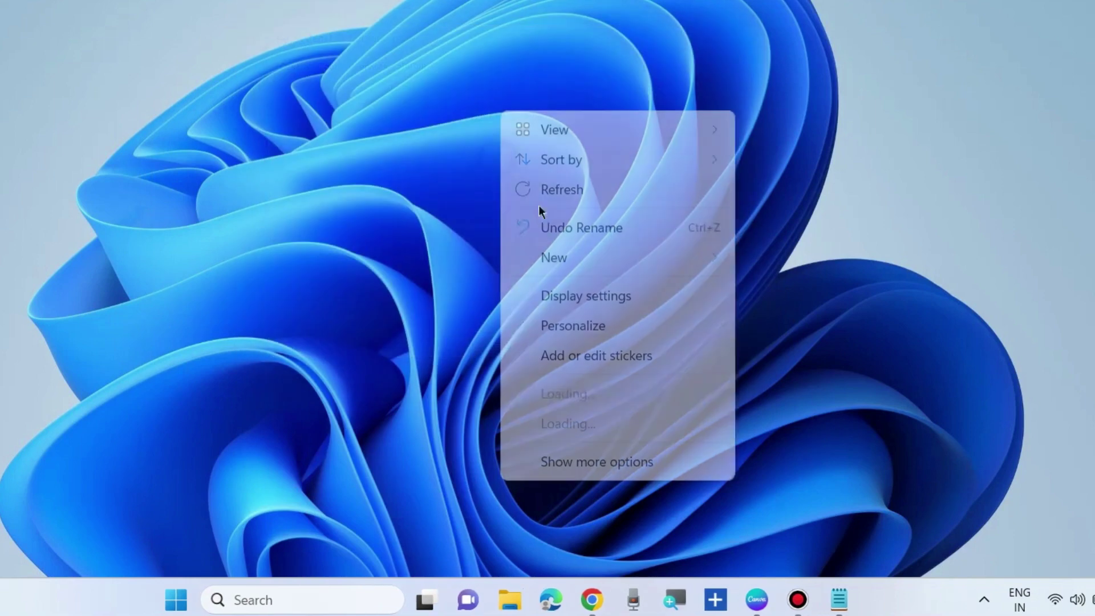
pyautogui.click(562, 191)
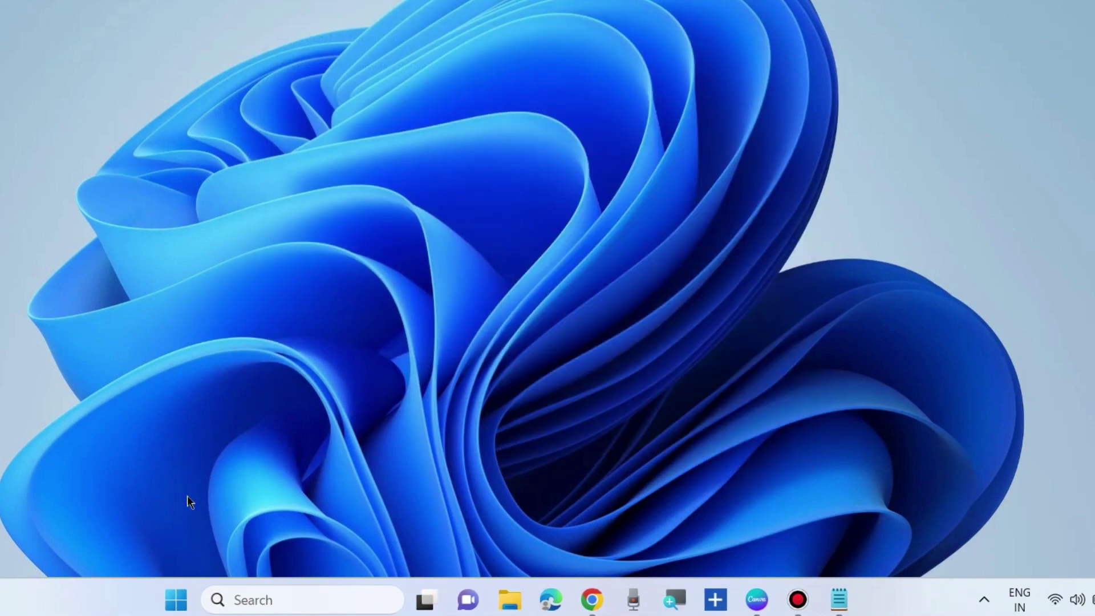
pyautogui.rightClick(177, 599)
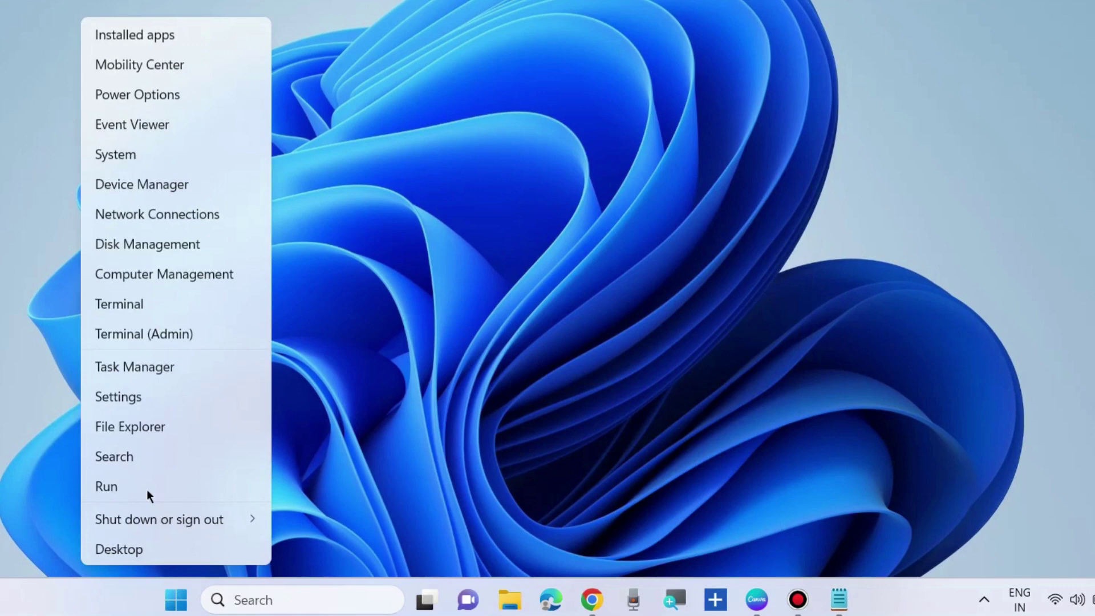
pyautogui.click(144, 486)
pyautogui.moveTo(46, 379); pyautogui.dragTo(626, 169)
pyautogui.write('rst')
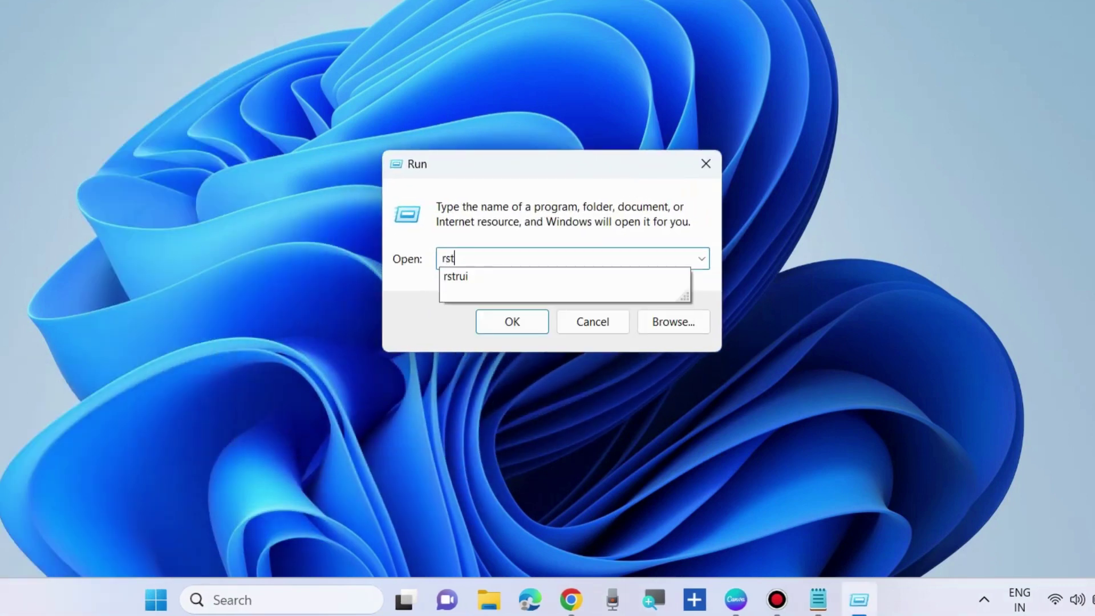
pyautogui.write('rui')
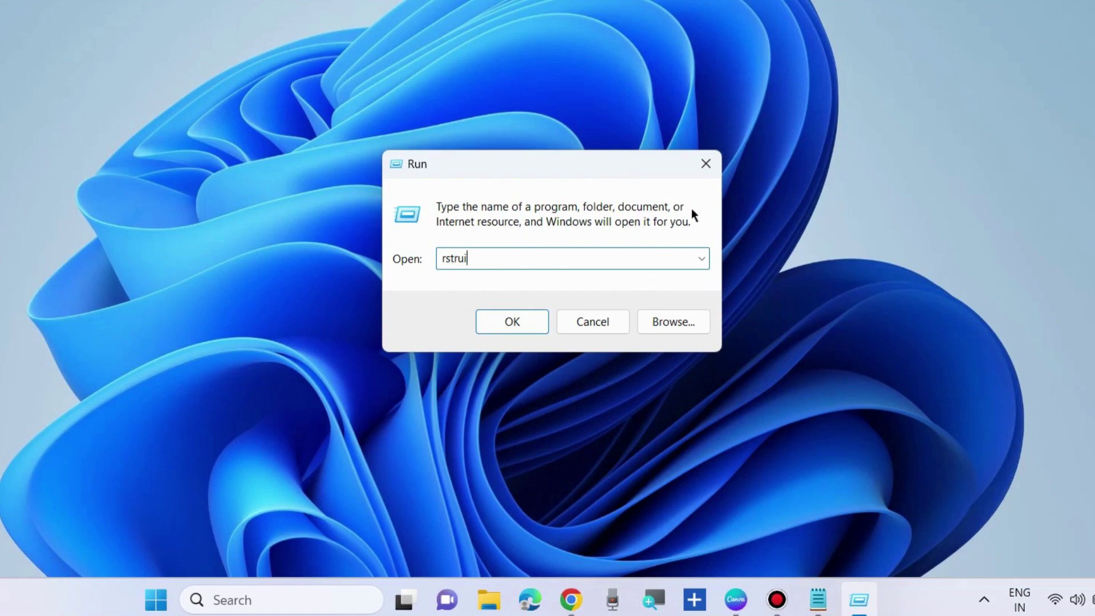
pyautogui.click(706, 165)
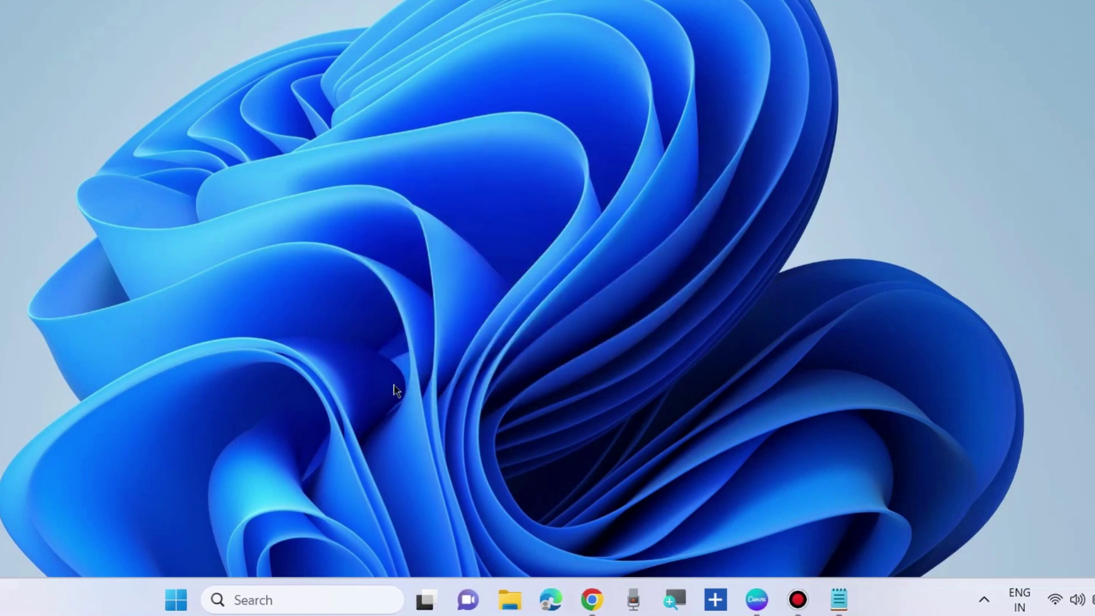
# Step: Open an administrator Command Prompt from a 'cmd' search and enter sfc /scannow
pyautogui.click(269, 599)
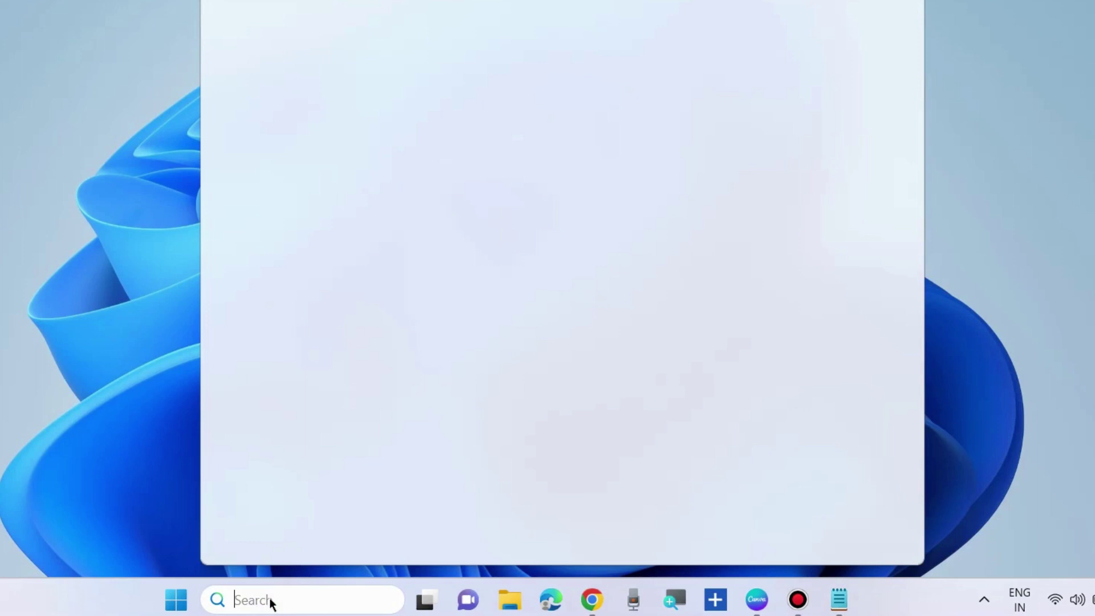
pyautogui.write('cmd')
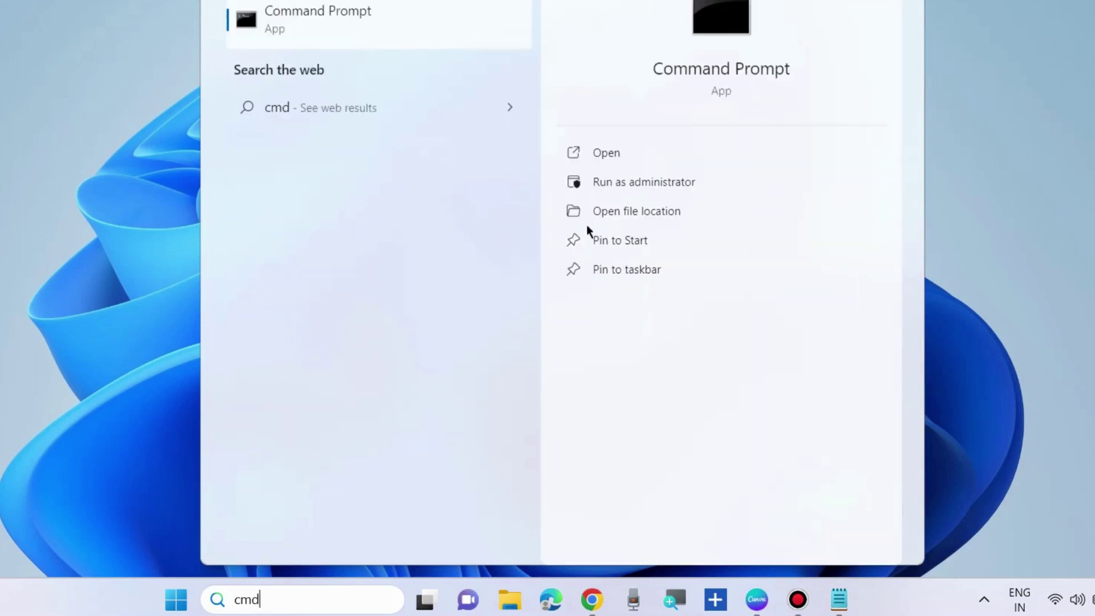
pyautogui.click(635, 183)
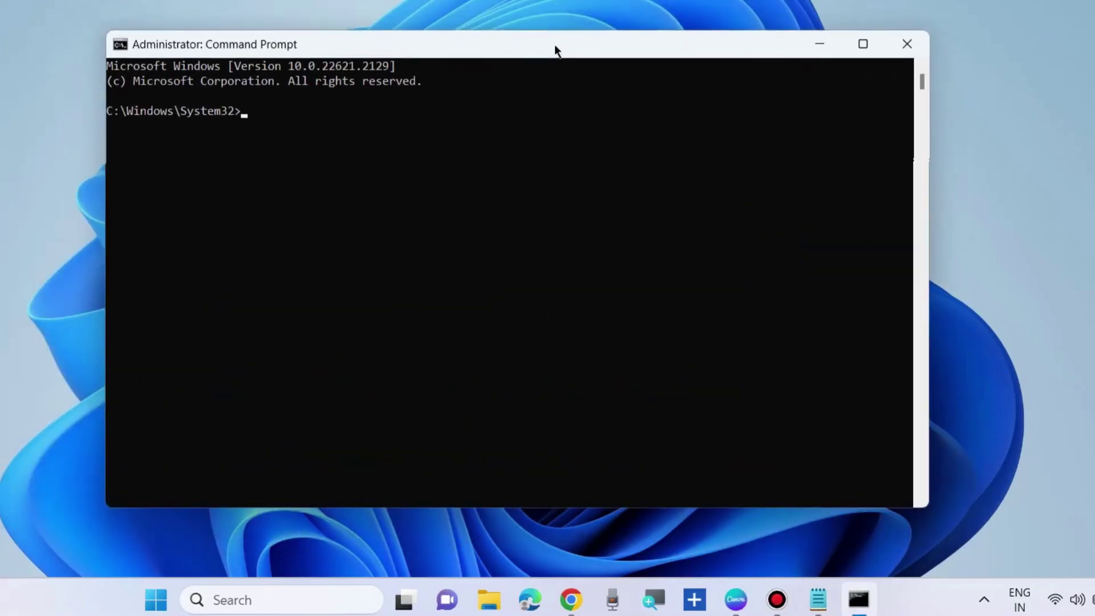
pyautogui.moveTo(555, 46); pyautogui.dragTo(547, 47)
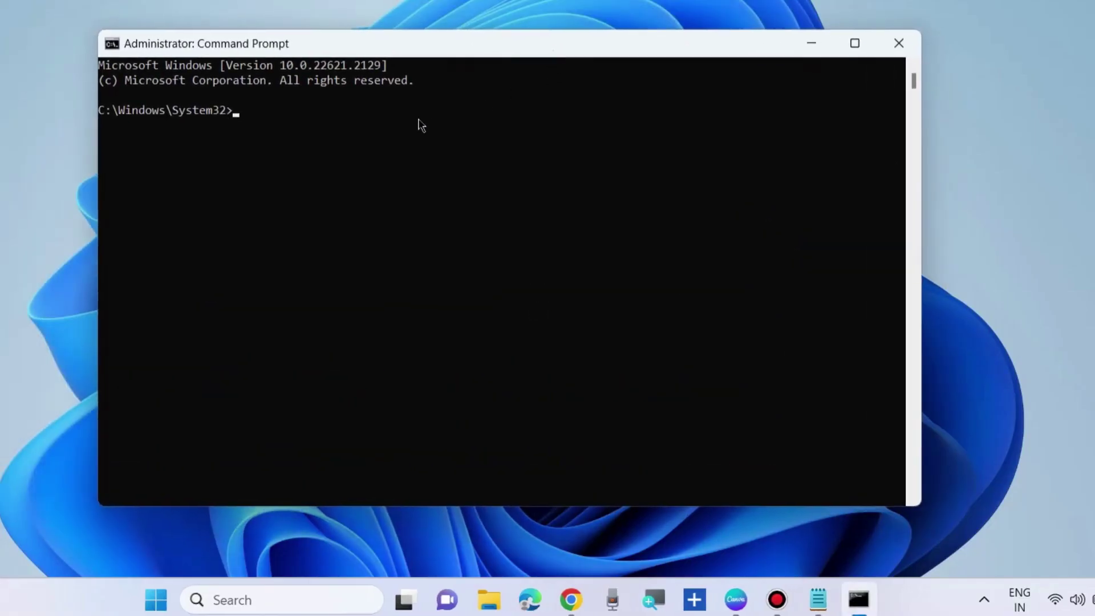
pyautogui.write('sfc /scannow')
# Step: Select the DISM scanhealth, checkhealth and restorehealth lines in Notepad, then minimize Notepad
pyautogui.click(819, 609)
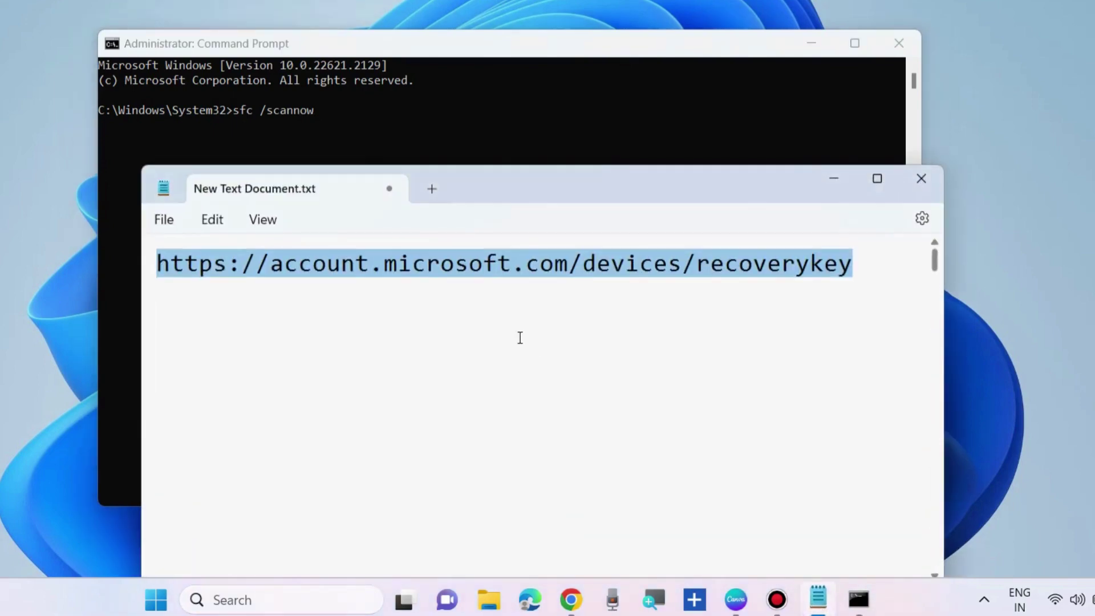
pyautogui.scroll(-5, 494, 335)
pyautogui.scroll(-1, 493, 335)
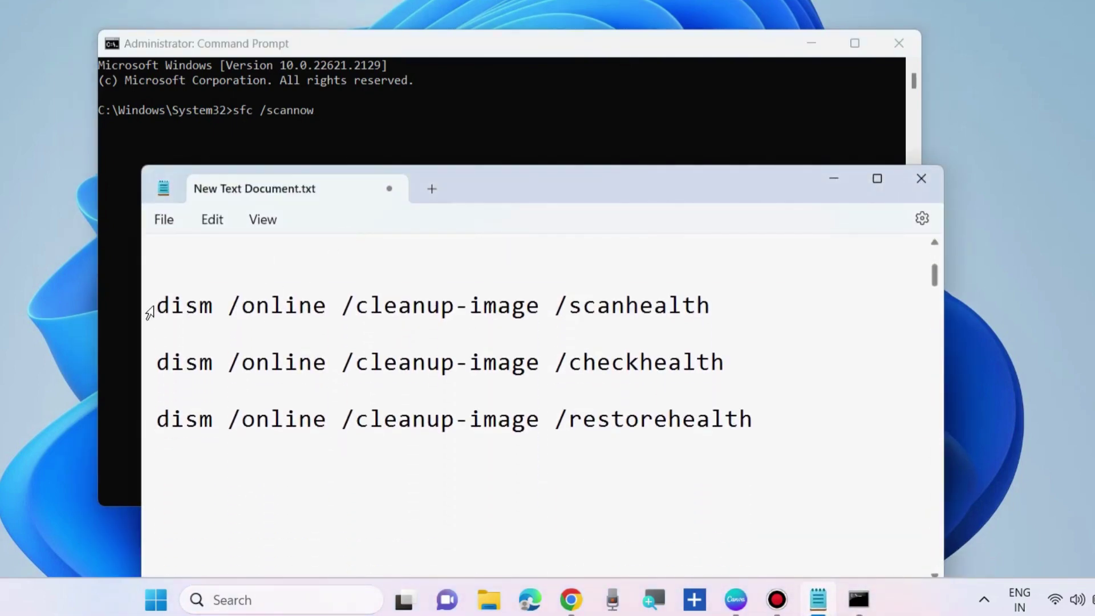
pyautogui.moveTo(159, 303); pyautogui.dragTo(709, 324)
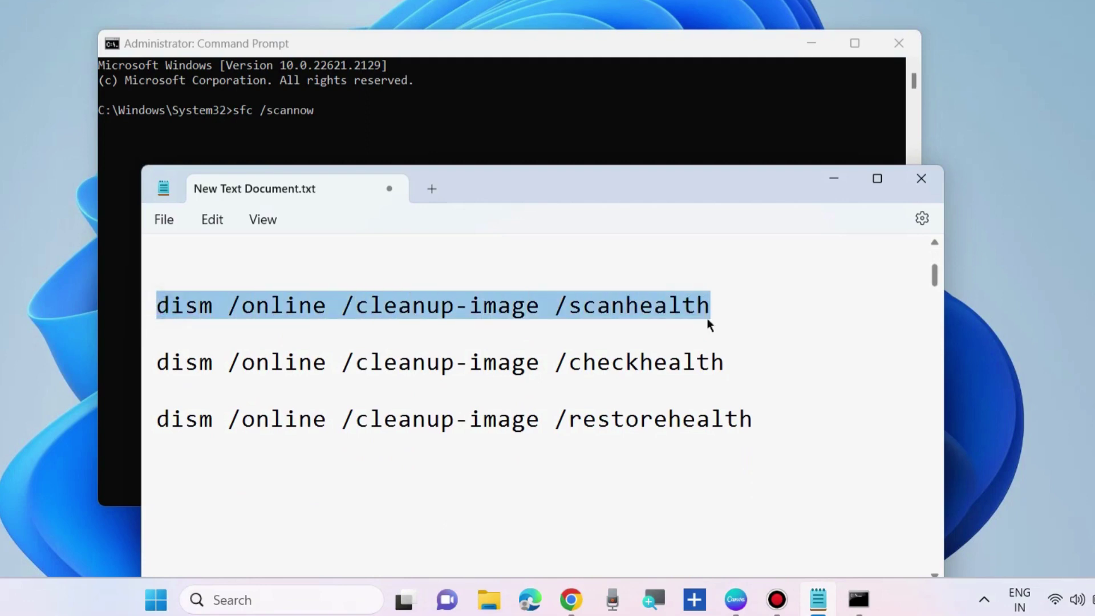
pyautogui.moveTo(158, 363); pyautogui.dragTo(633, 382)
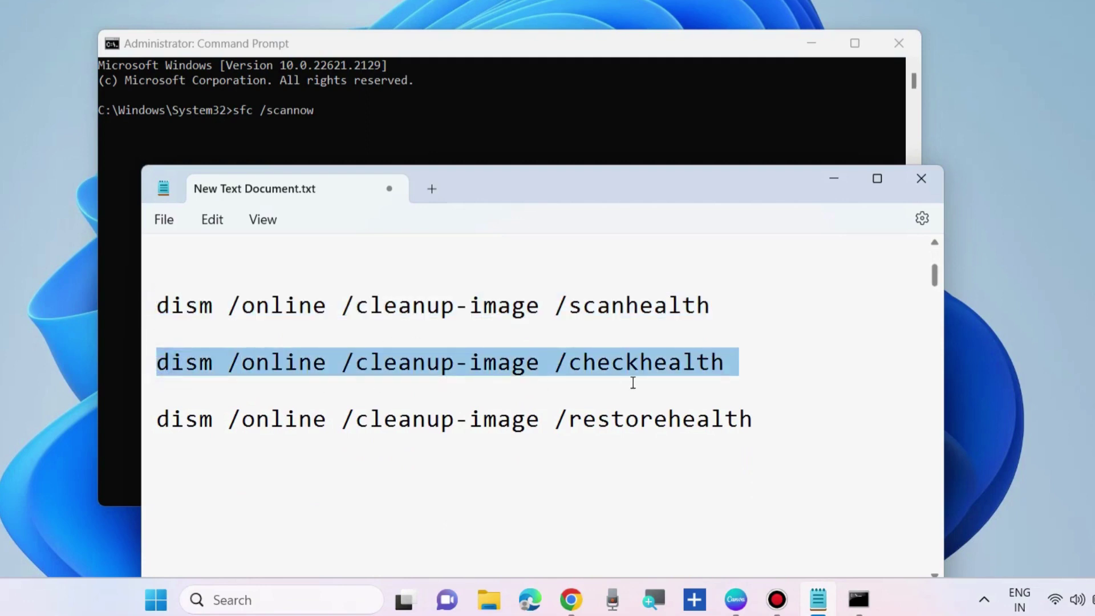
pyautogui.moveTo(159, 418); pyautogui.dragTo(781, 431)
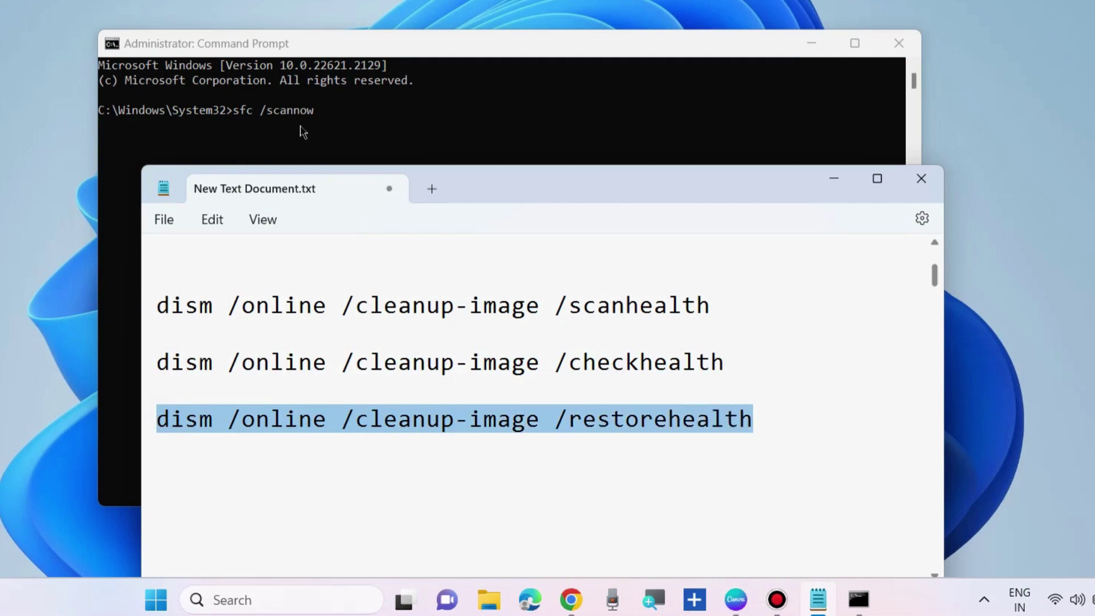
pyautogui.click(834, 180)
# Step: Close Command Prompt, then run rstrui from the Run box to launch System Restore
pyautogui.click(899, 44)
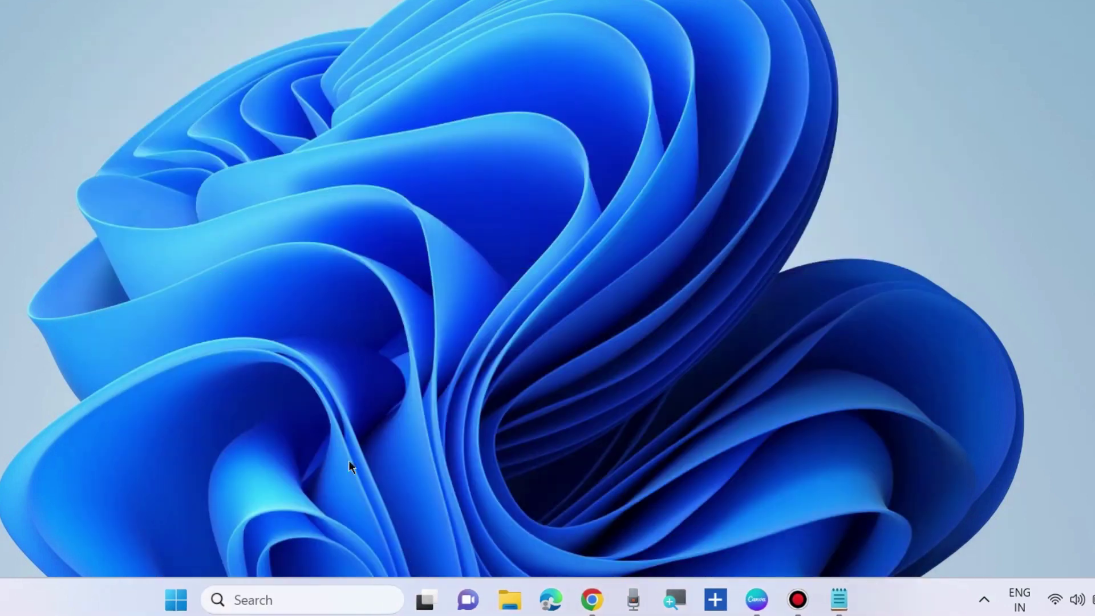
pyautogui.rightClick(179, 607)
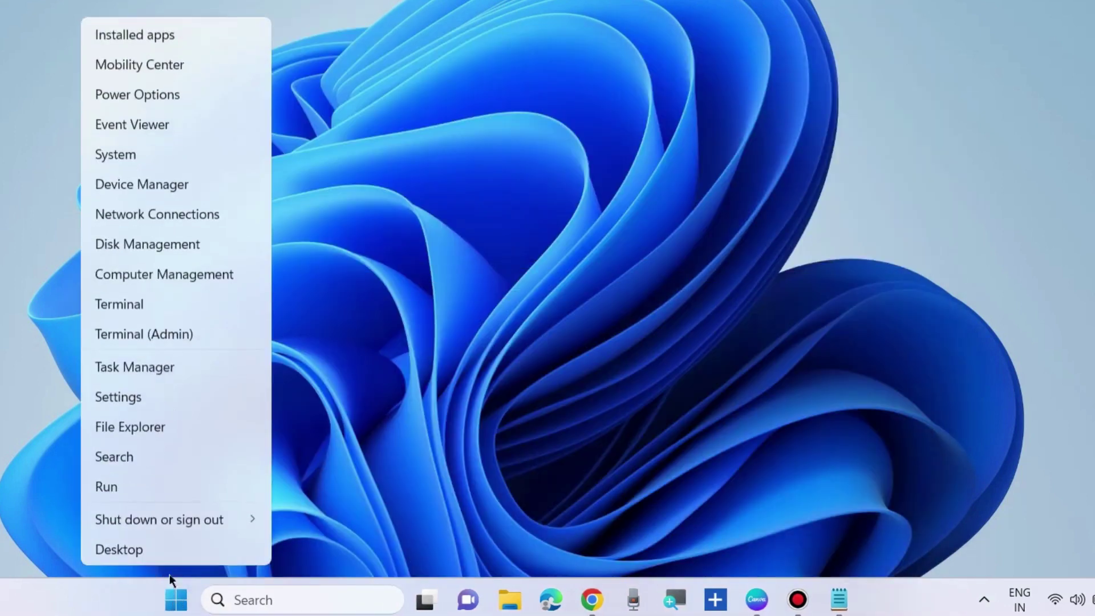
pyautogui.click(130, 488)
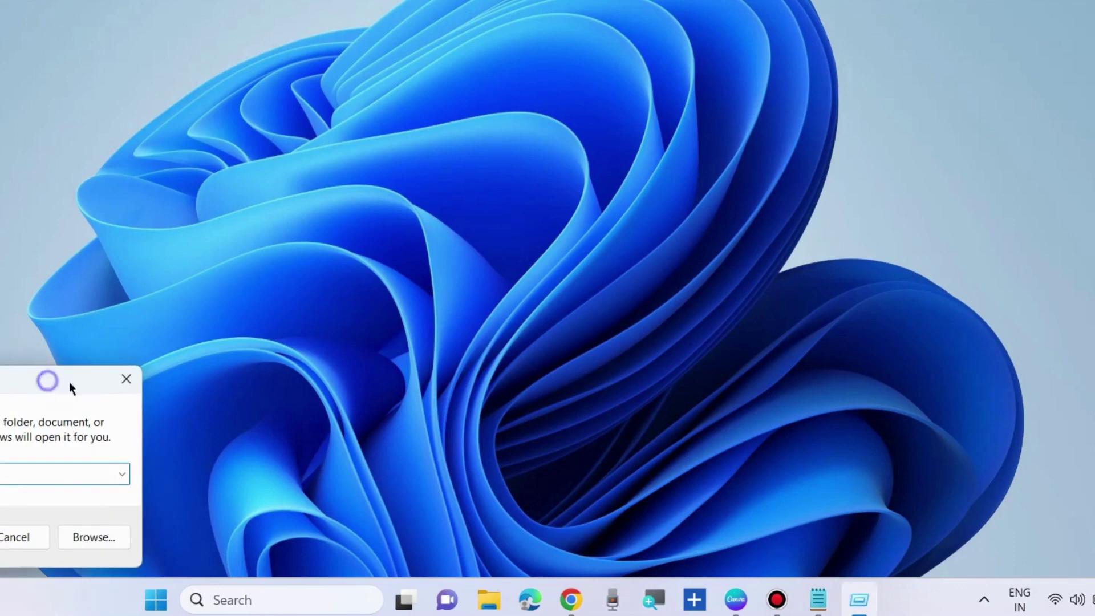
pyautogui.moveTo(69, 383); pyautogui.dragTo(621, 173)
pyautogui.write('rs')
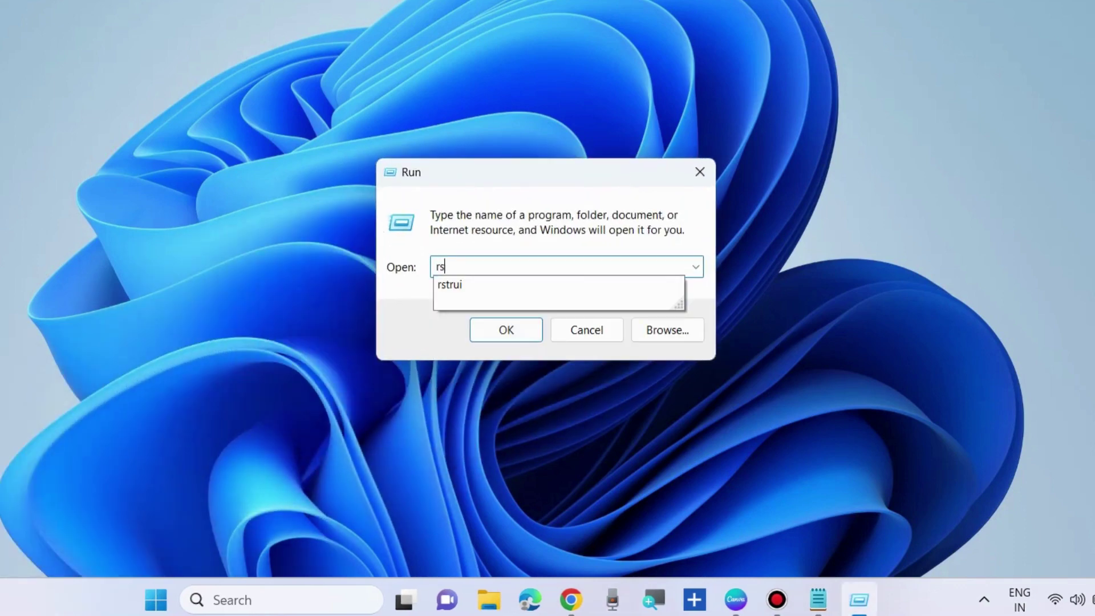
pyautogui.write('trui')
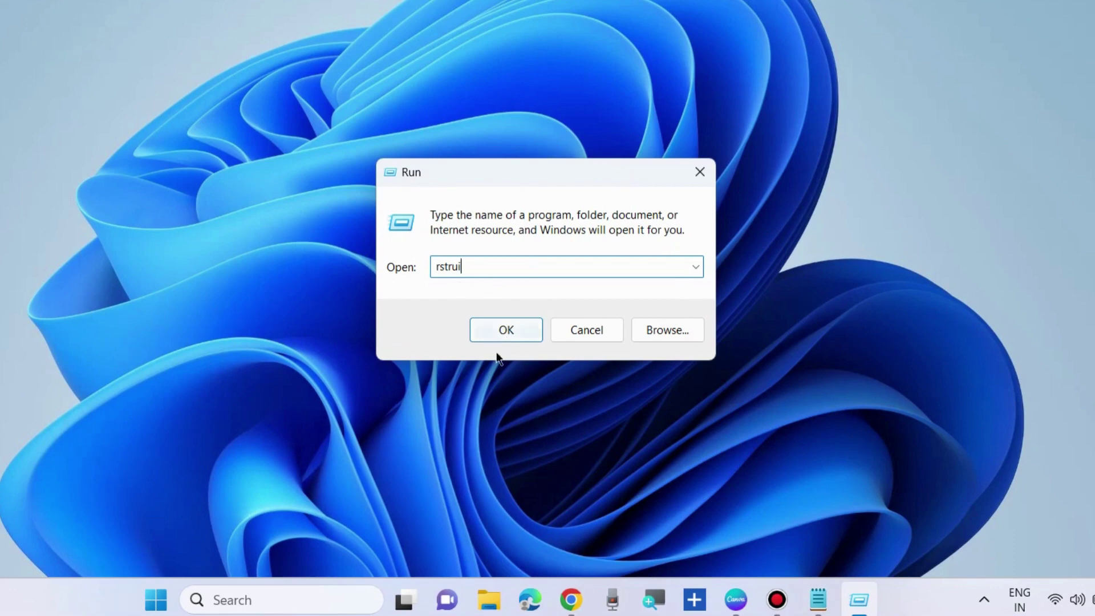
pyautogui.click(505, 330)
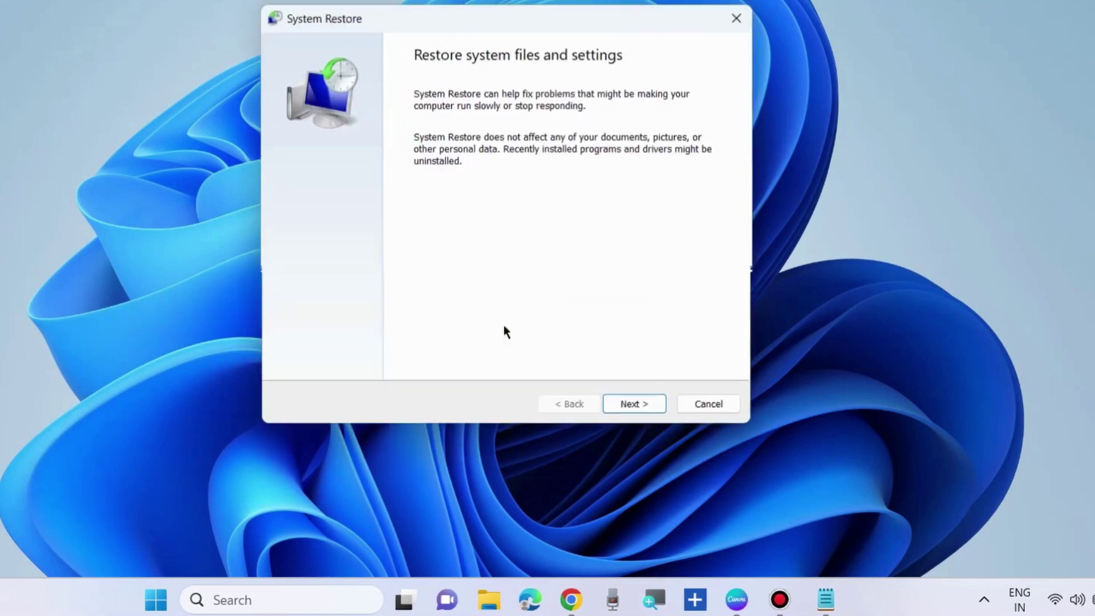
pyautogui.click(636, 406)
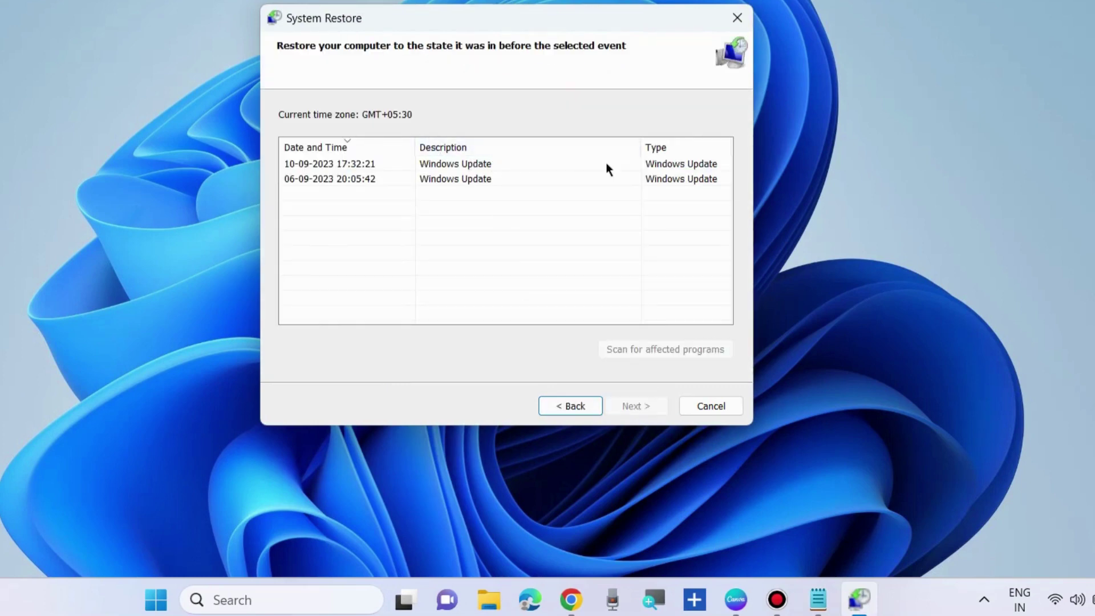
pyautogui.click(341, 165)
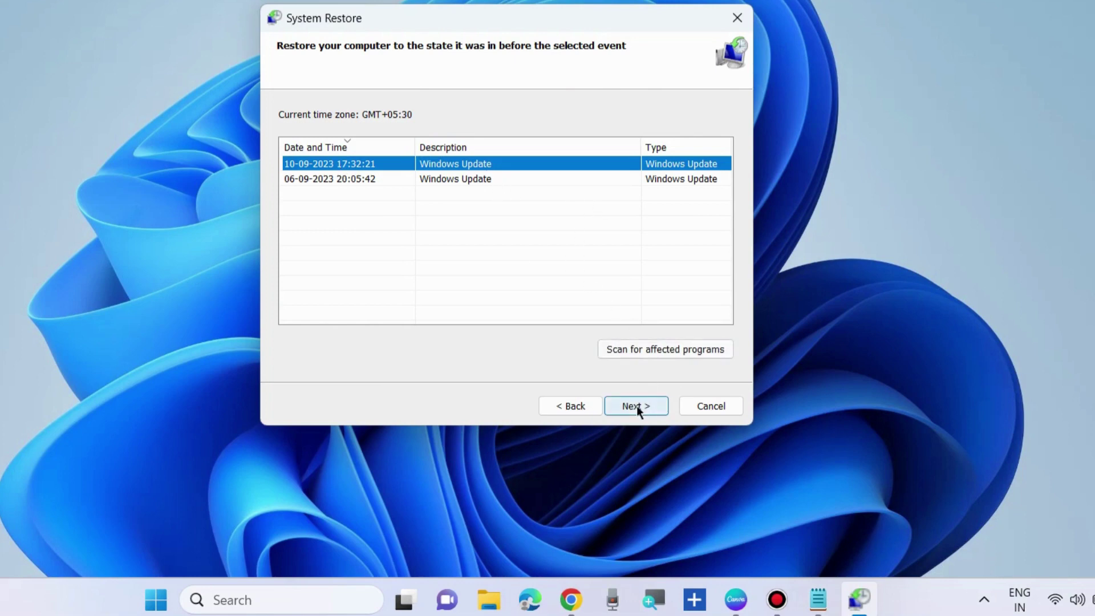
pyautogui.click(636, 406)
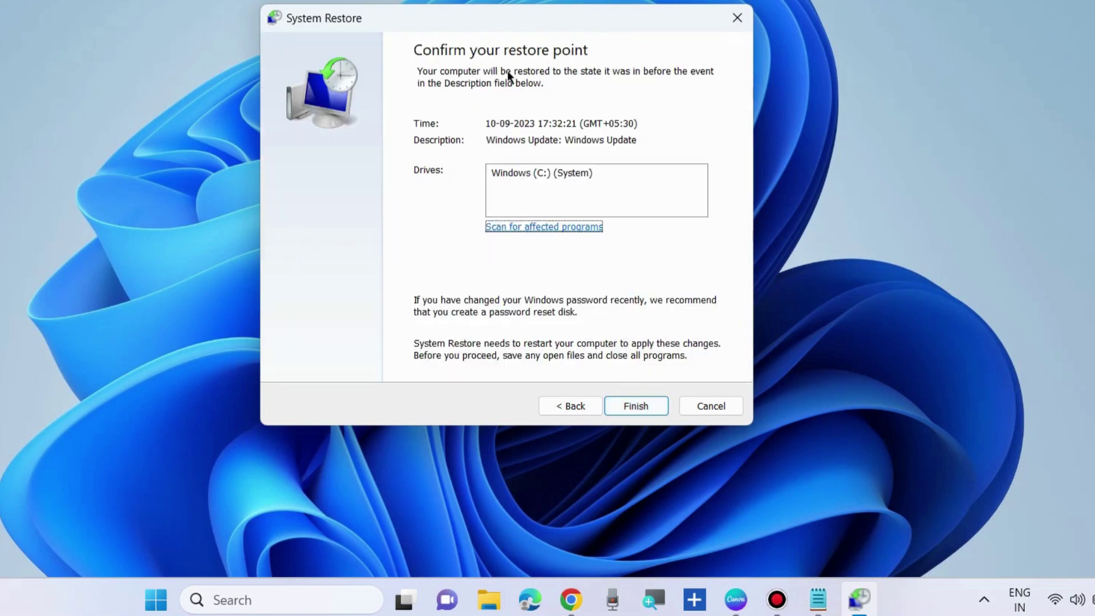
pyautogui.click(634, 401)
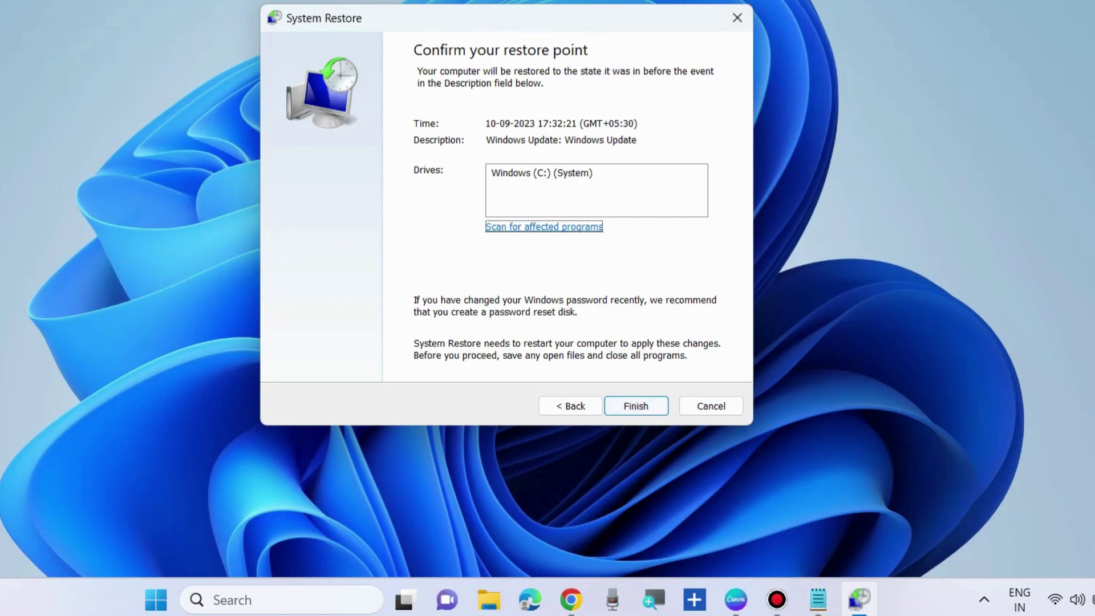